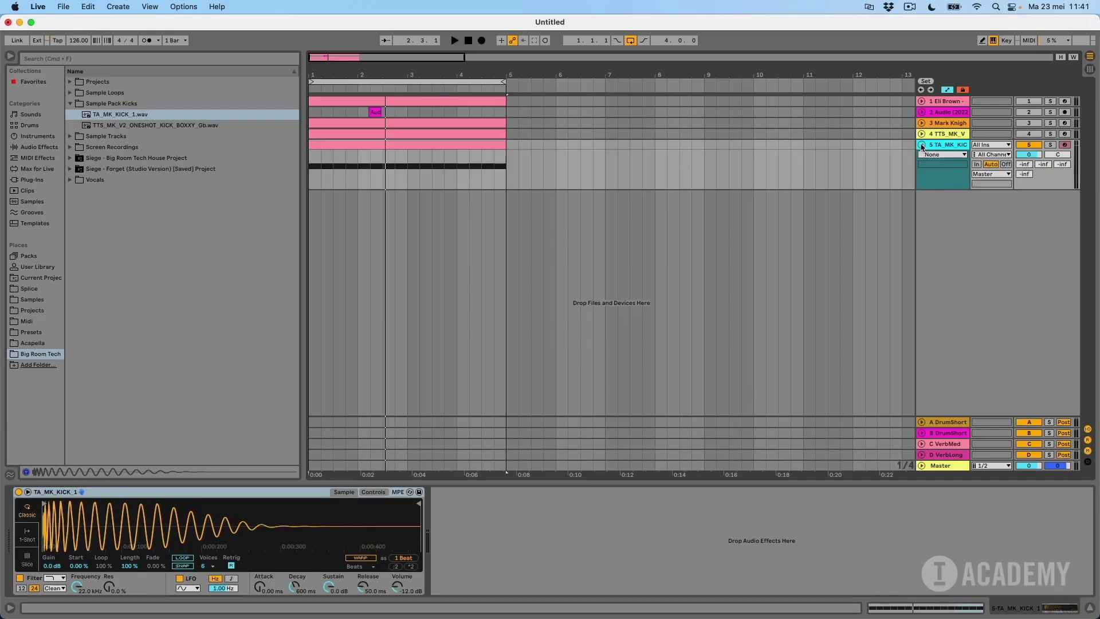
Step: Duplicate kick track 5 and solo the new copy on track 6
key(space)
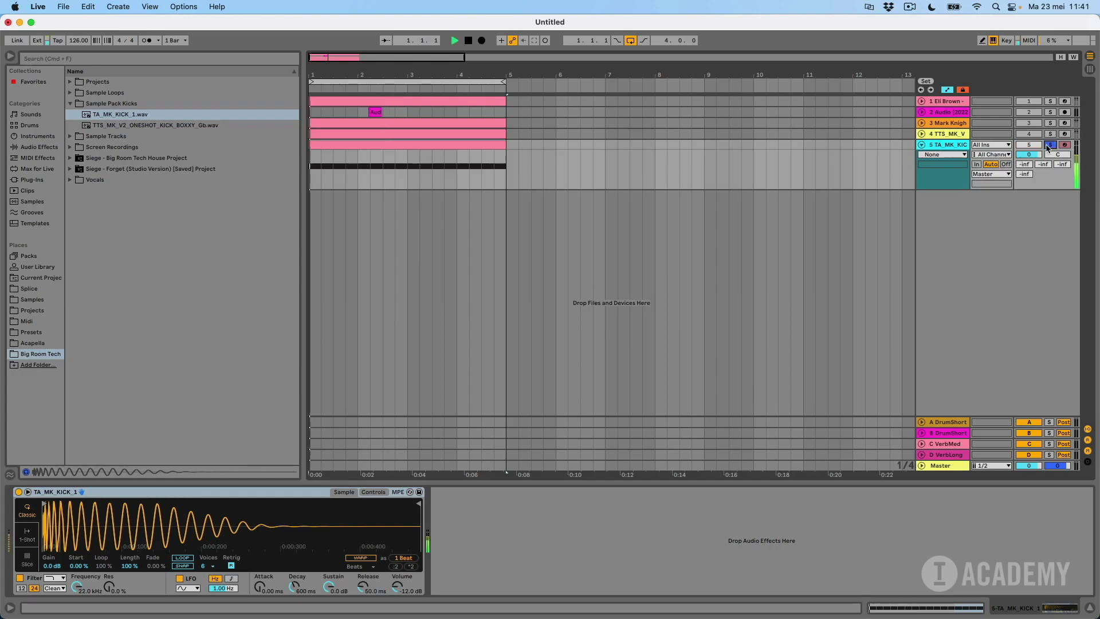
right_click(946, 145)
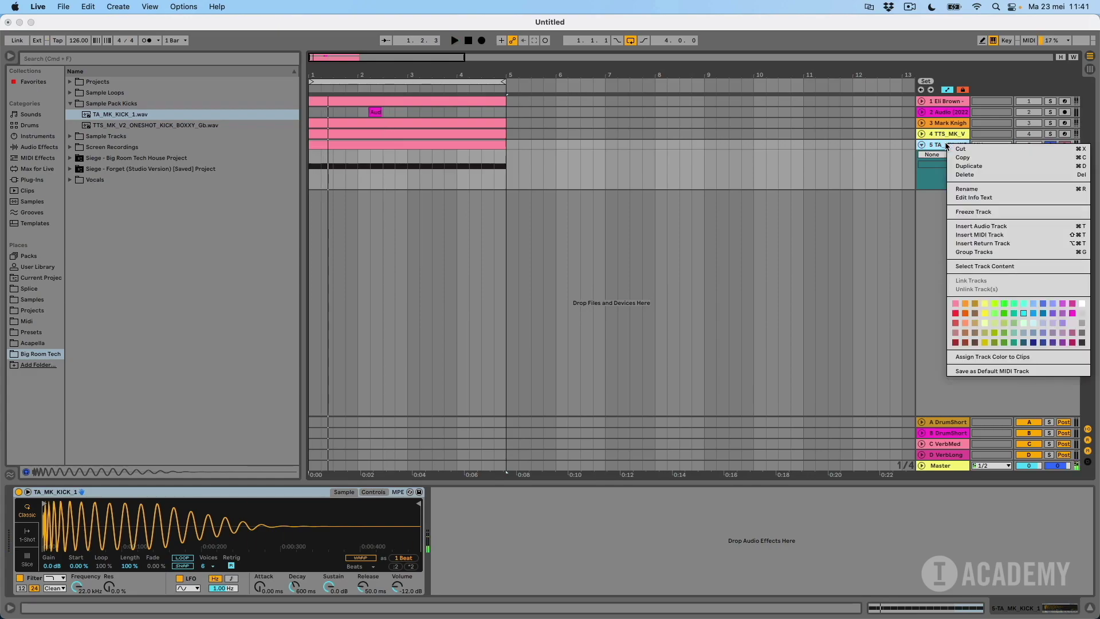
click(978, 167)
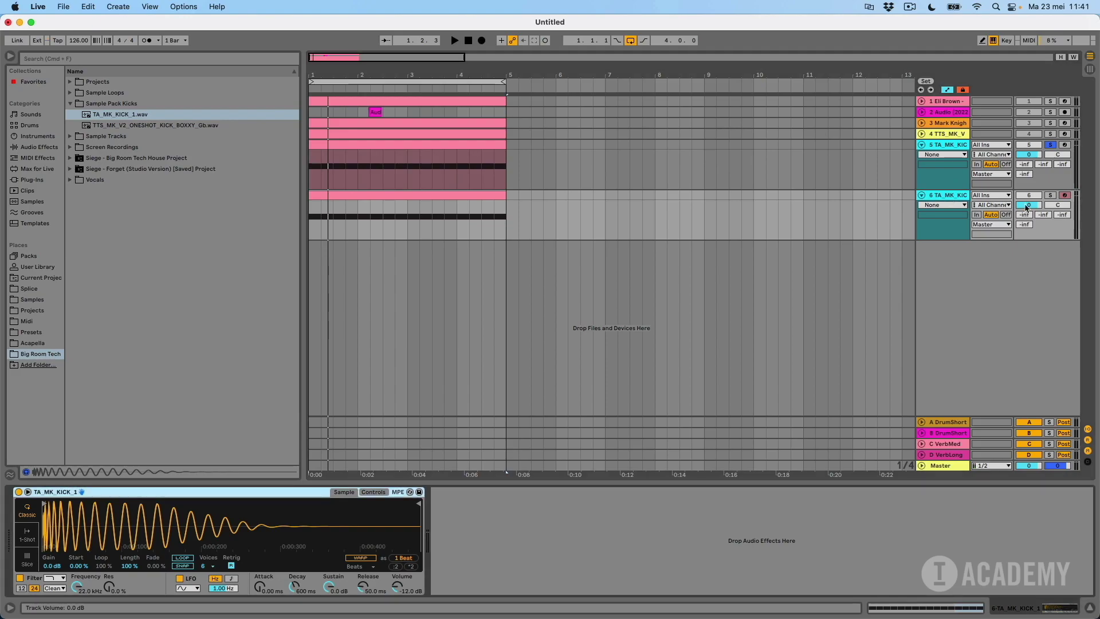
click(1050, 195)
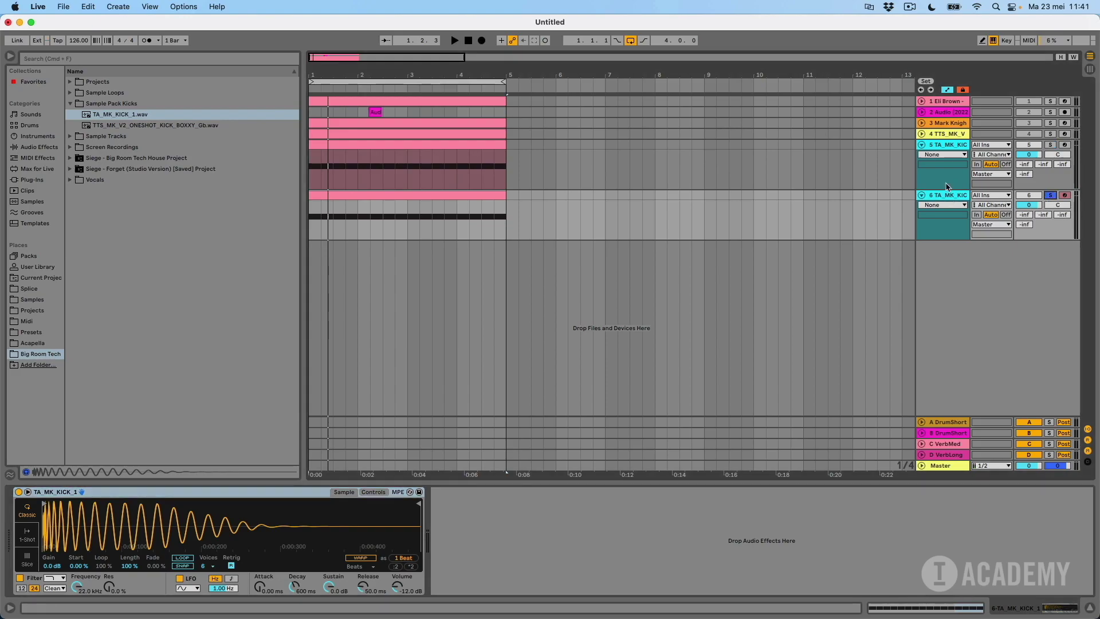
Step: Compare TA_MK_KICK_1 and TTS_MK_V2_ONESHOT_KICK_BOXXY_Gb, then load the TTS kick into the copy's Simpler
click(132, 125)
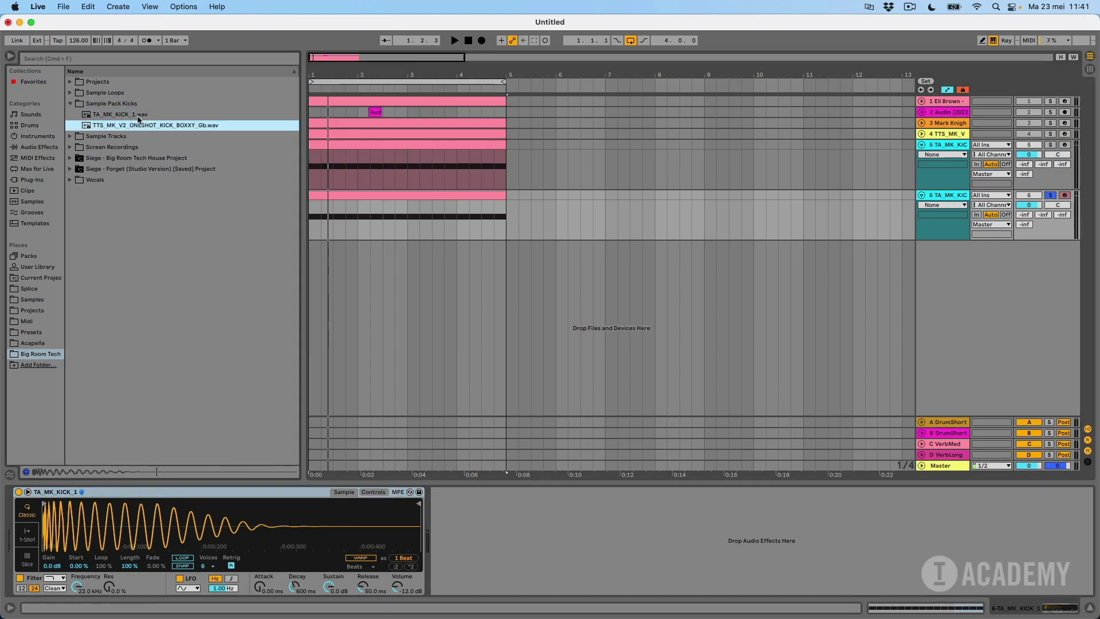
click(132, 115)
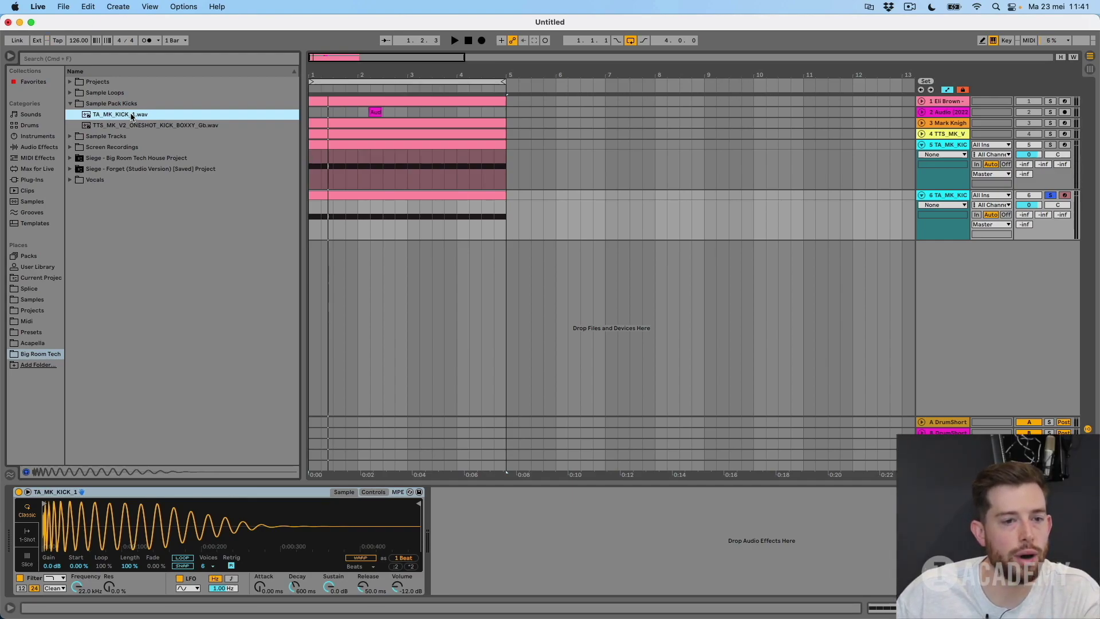
click(141, 126)
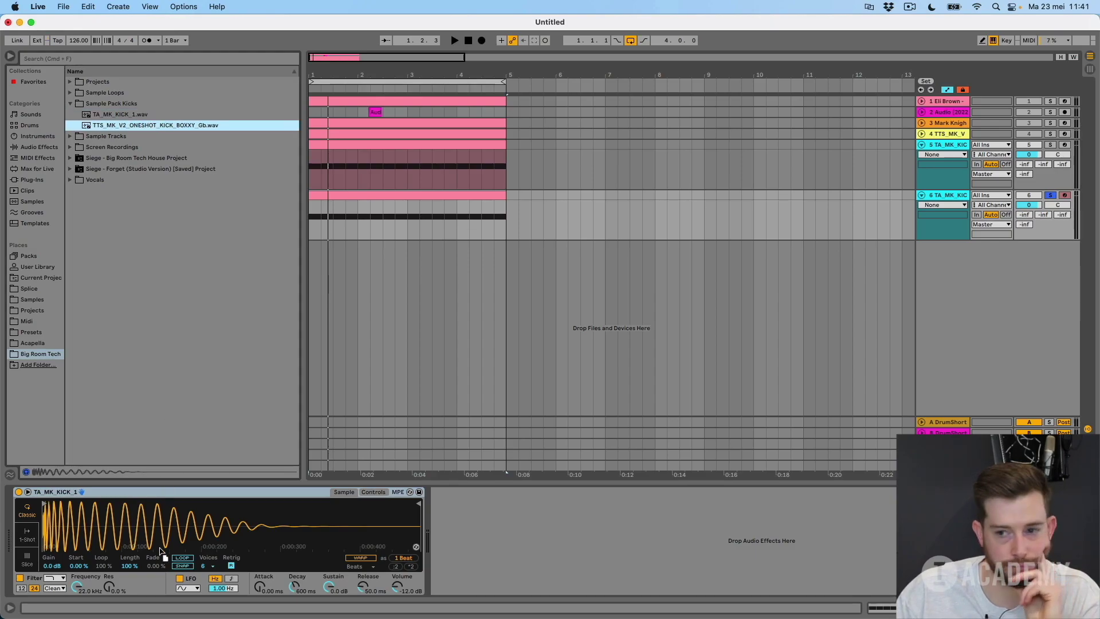
drag(162, 542, 163, 542)
key(space)
Step: Play both kick tracks soloed together, then audition track 4 on its own
click(1049, 144)
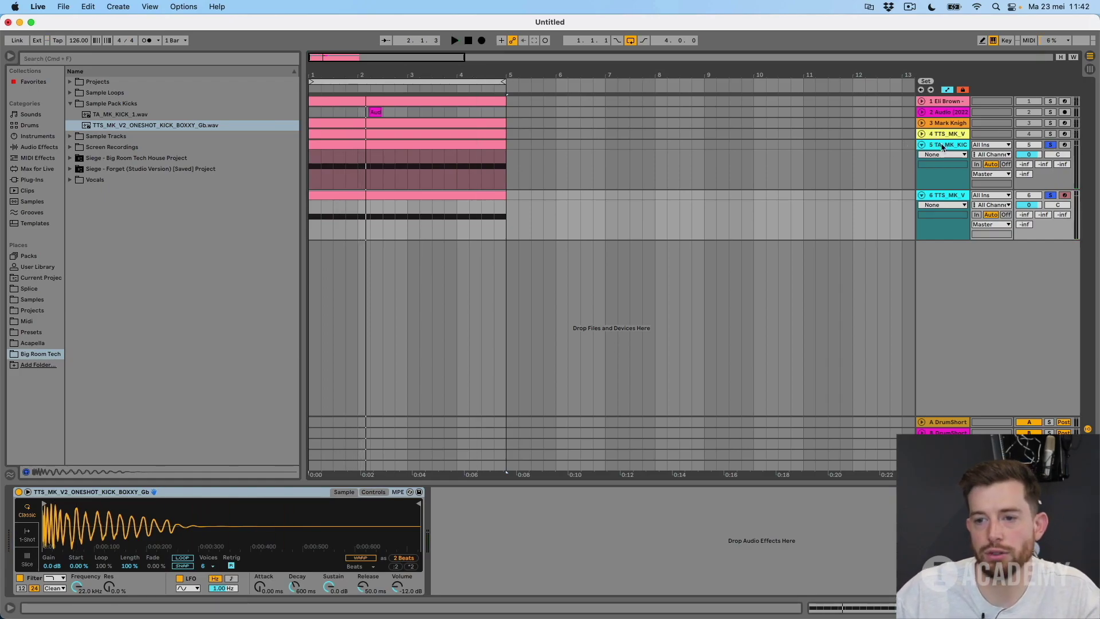
key(space)
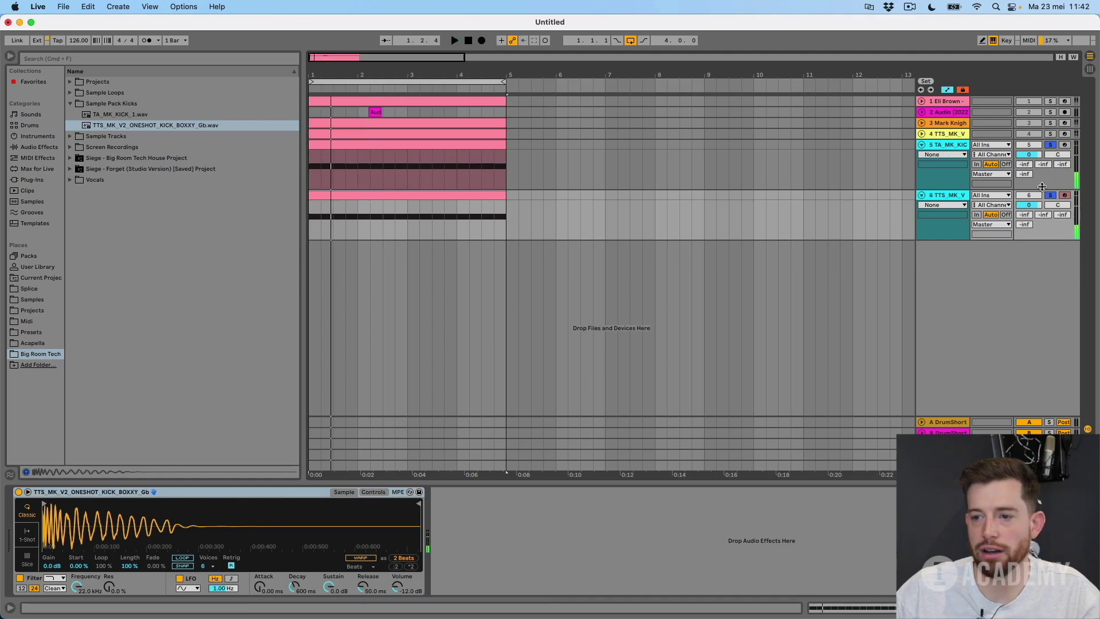
click(1051, 196)
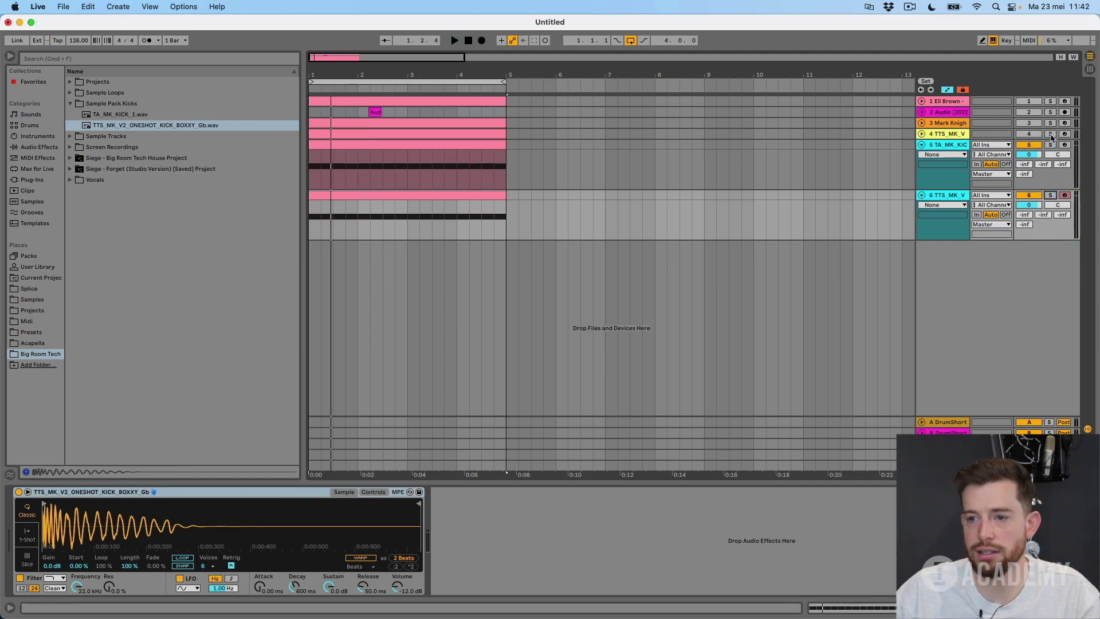
click(1050, 135)
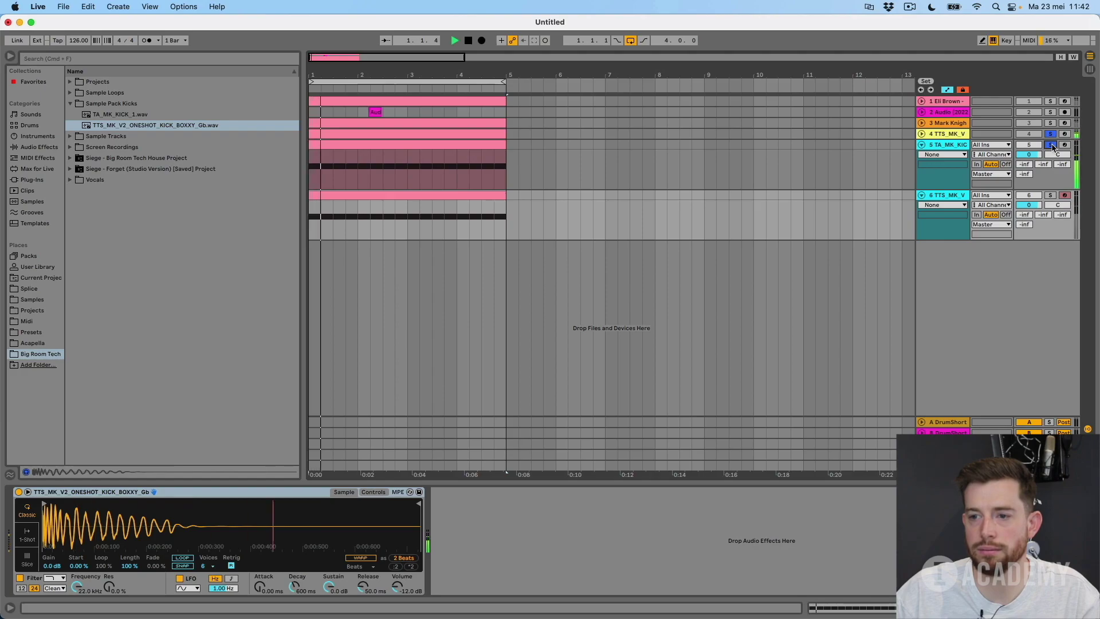
click(1053, 145)
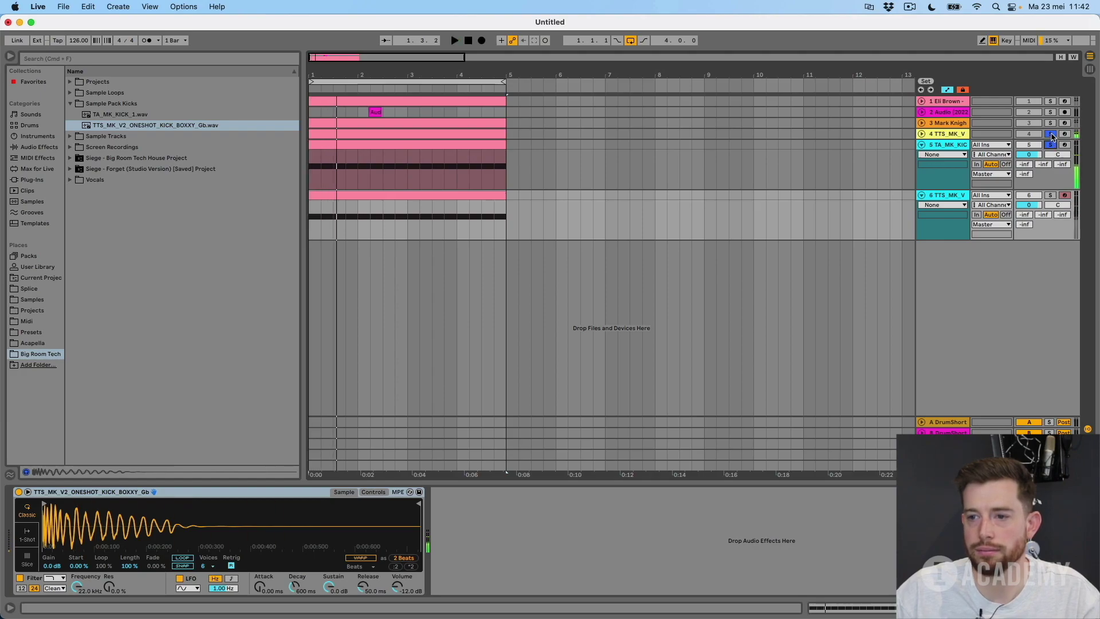
Step: Solo track 1 with the TTS kick on track 6 and replay the loop
click(1049, 102)
key(space)
key(space)
click(1050, 144)
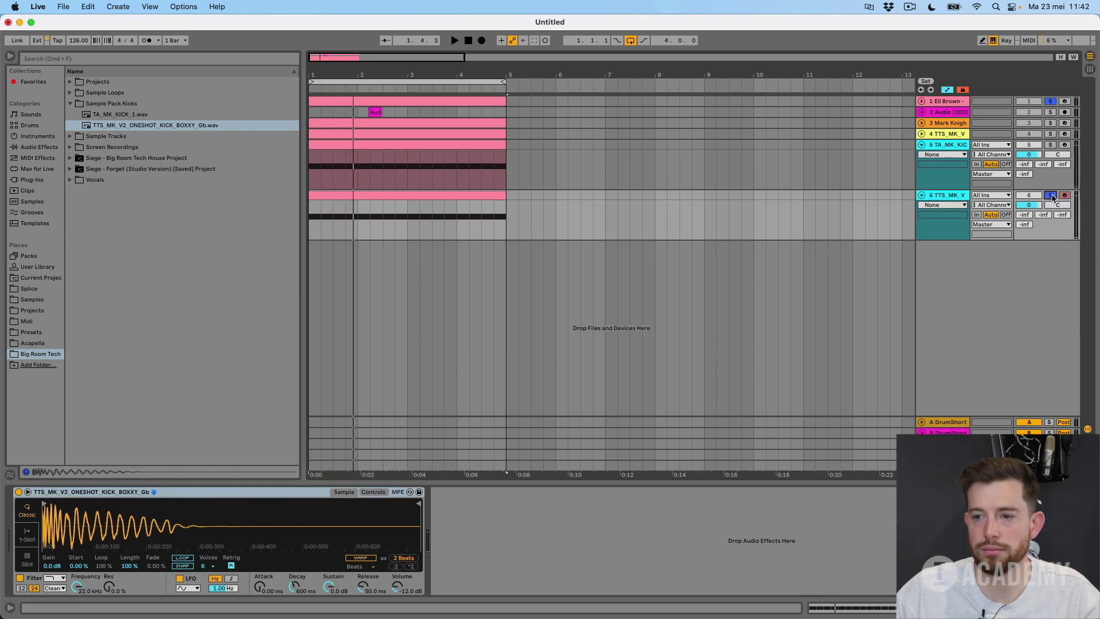
key(space)
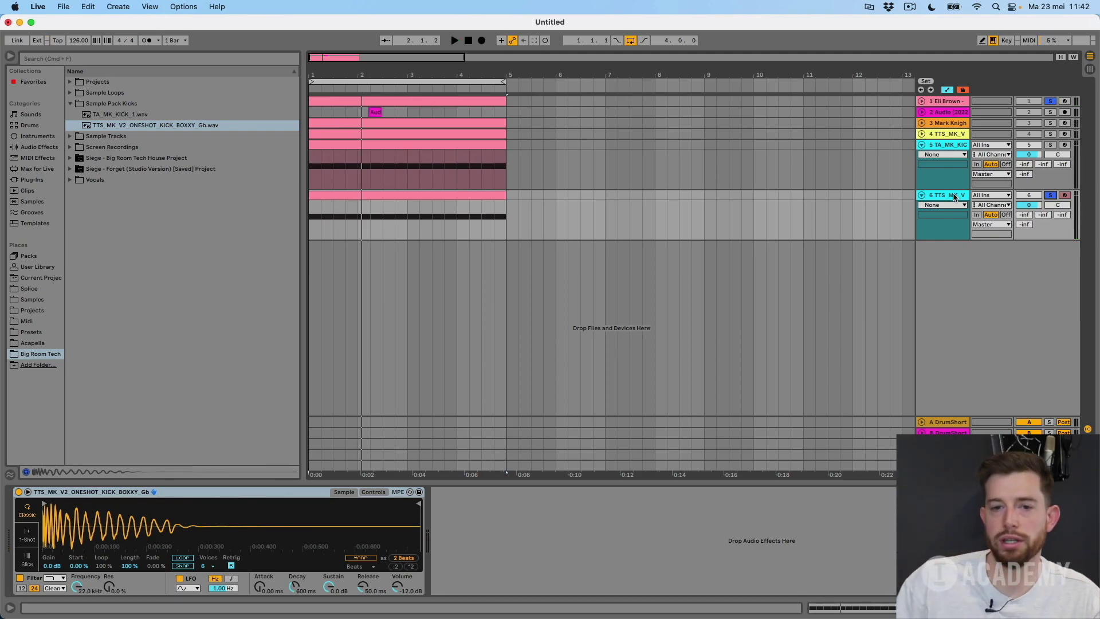
key(space)
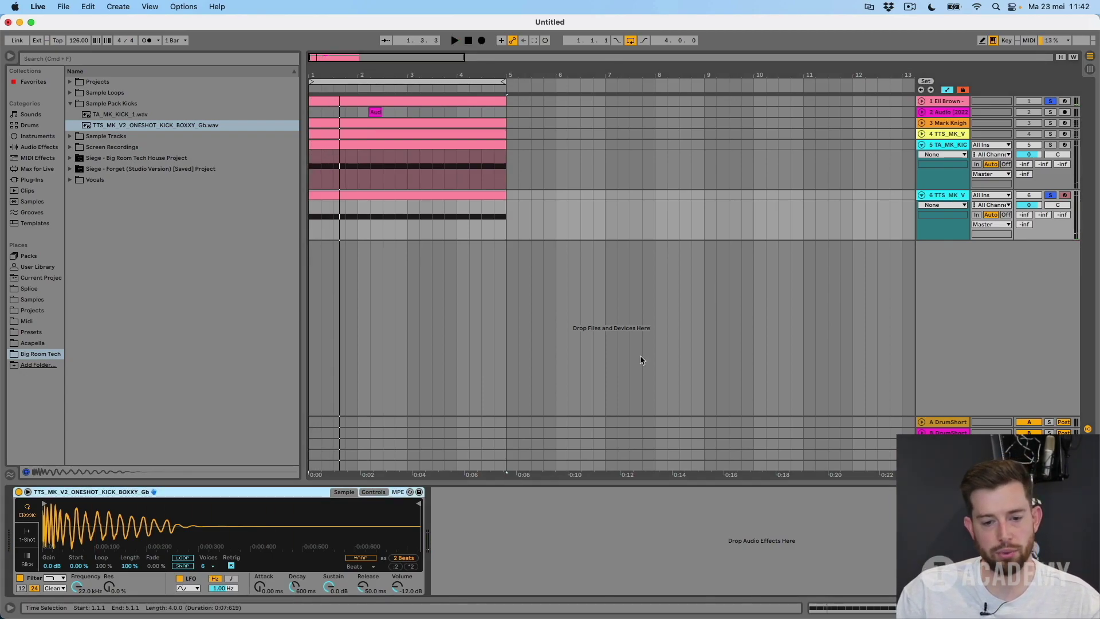
Step: In Simpler's Controls, set the TTS kick's Detune to -50 ct while the loop plays
click(375, 493)
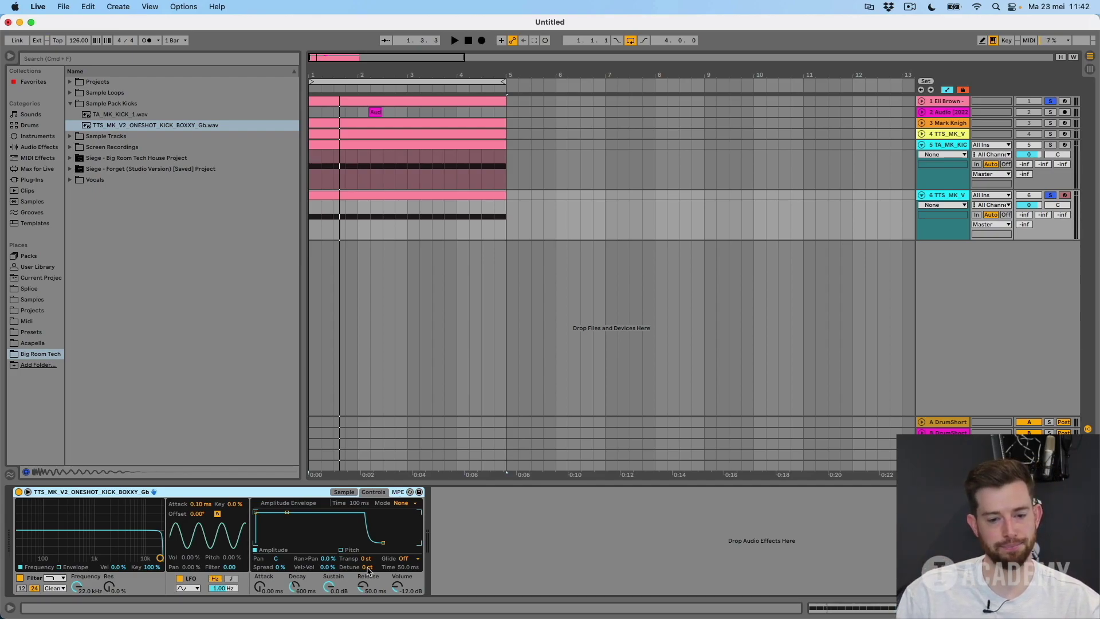
key(space)
drag(368, 570, 368, 544)
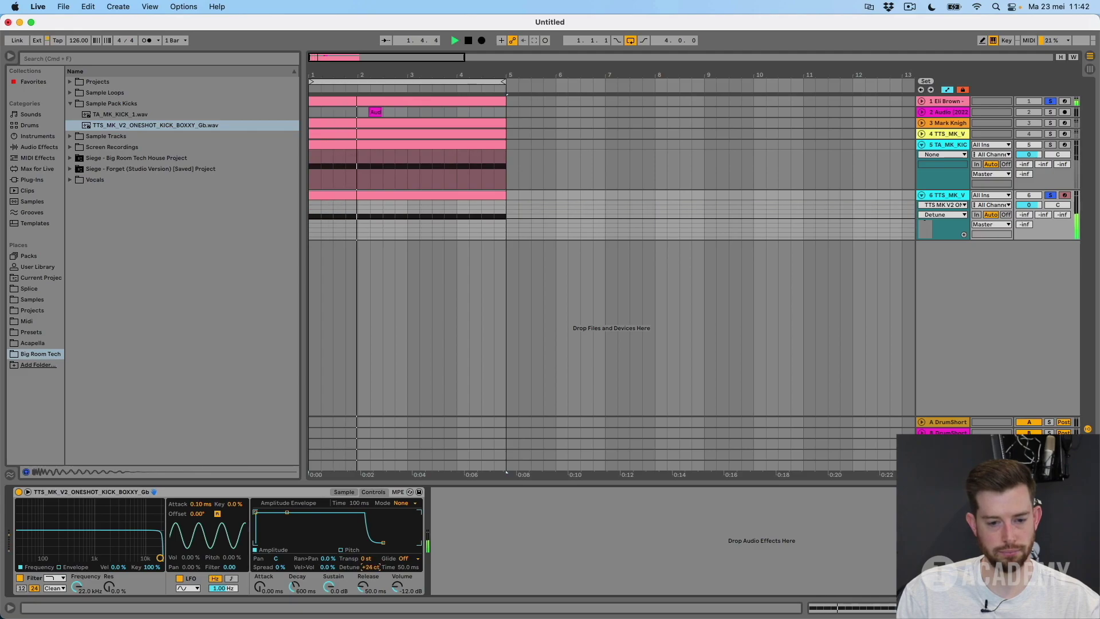
scroll(371, 567, up, 8)
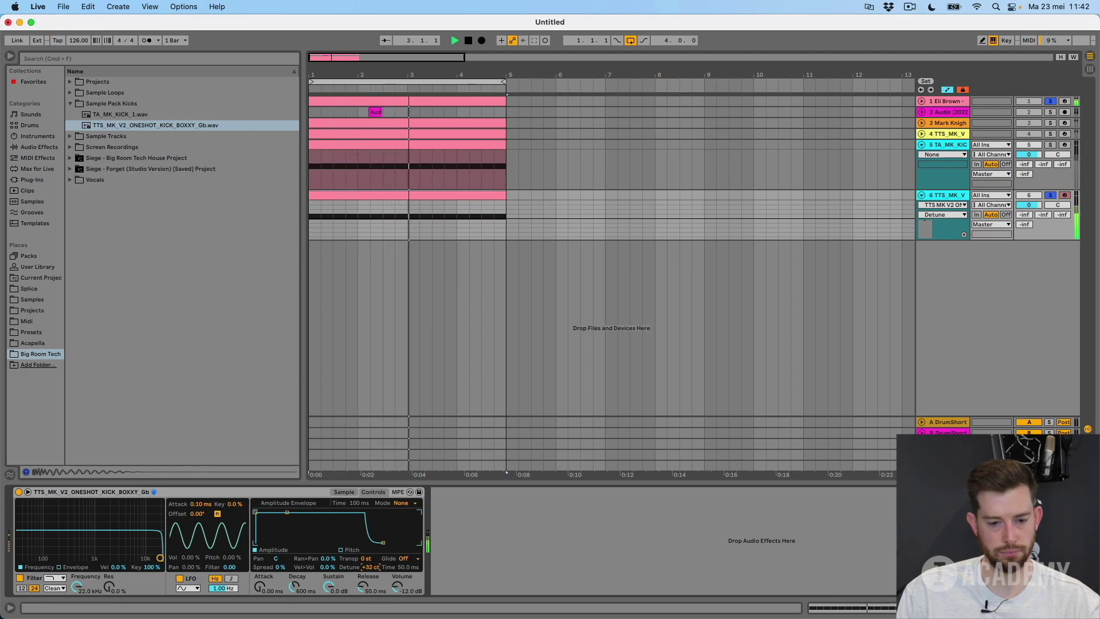
scroll(371, 567, down, 20)
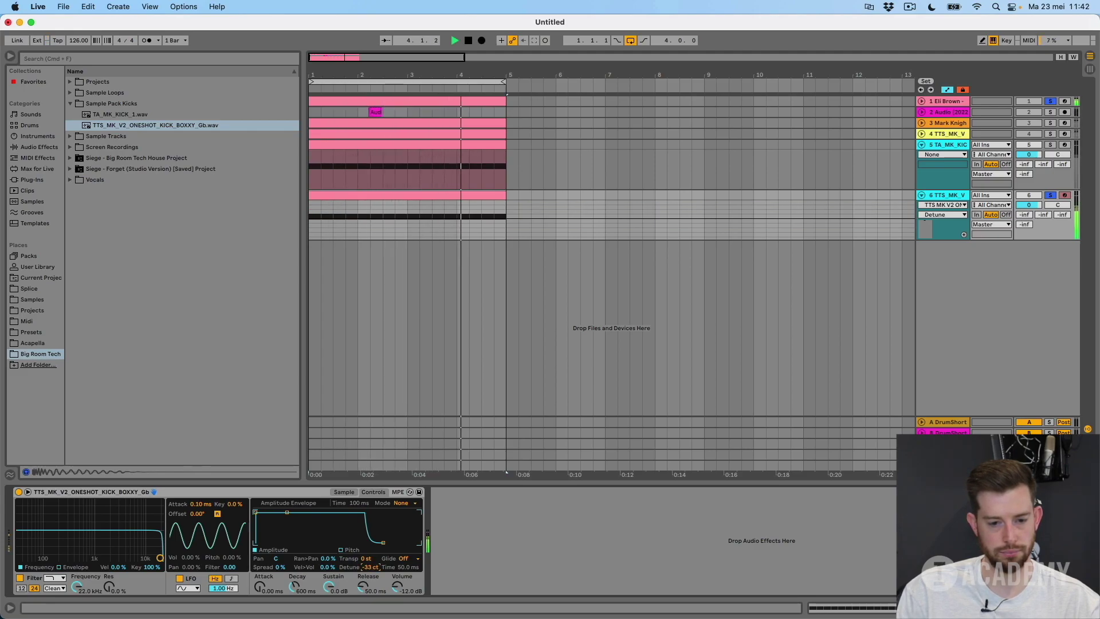
scroll(371, 567, down, 16)
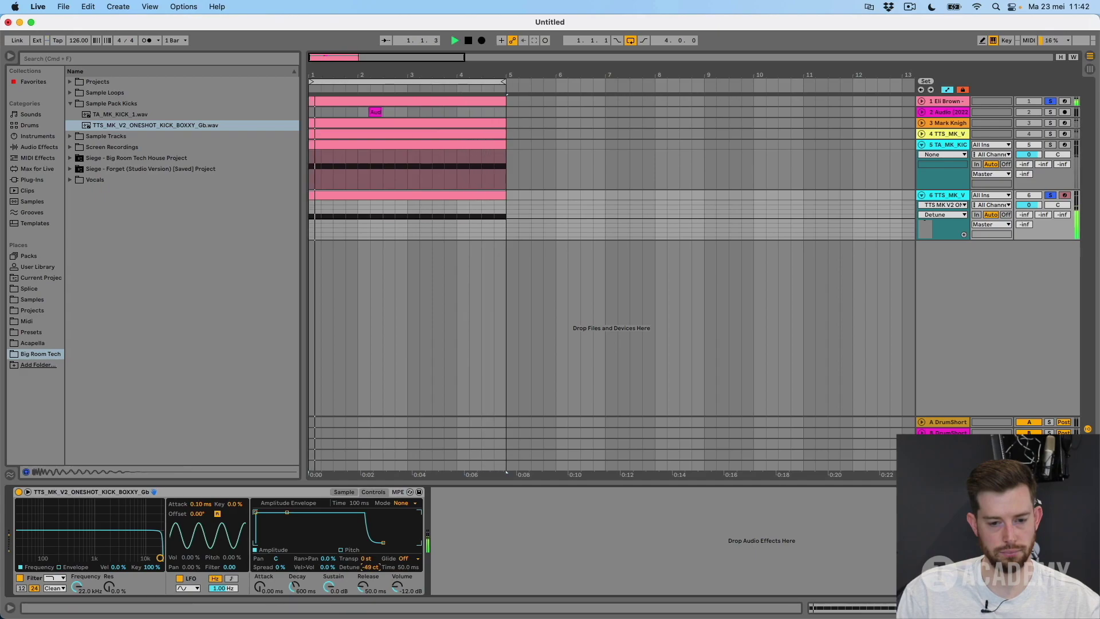
scroll(371, 567, down, 1)
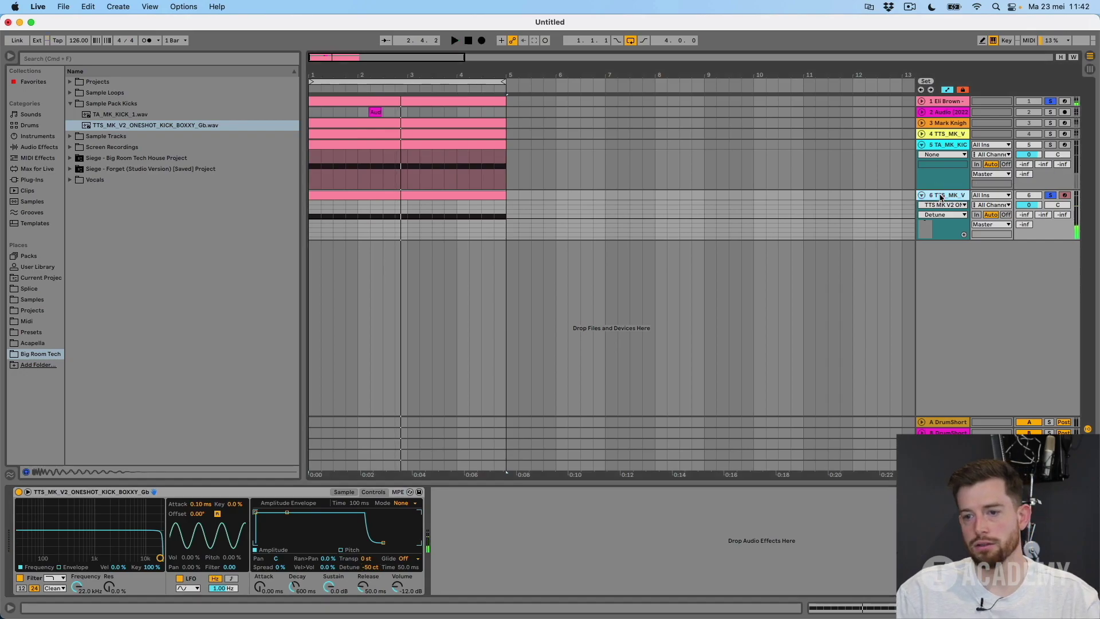
Step: Move the TTS kick track to second position and deactivate the original TA kick track
drag(952, 196, 955, 106)
click(921, 102)
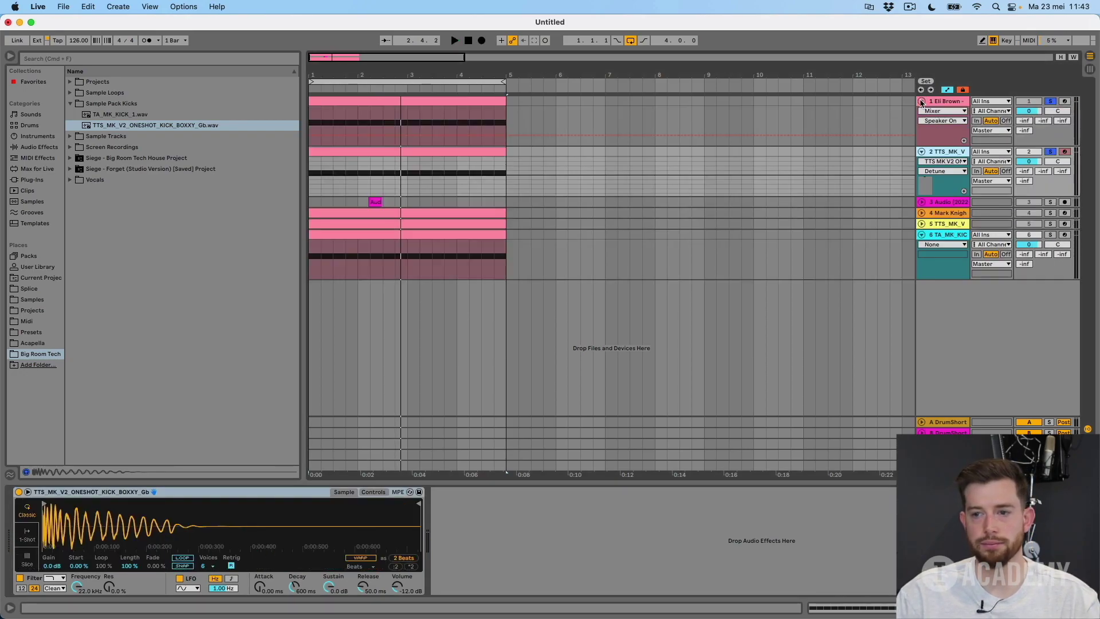
key(space)
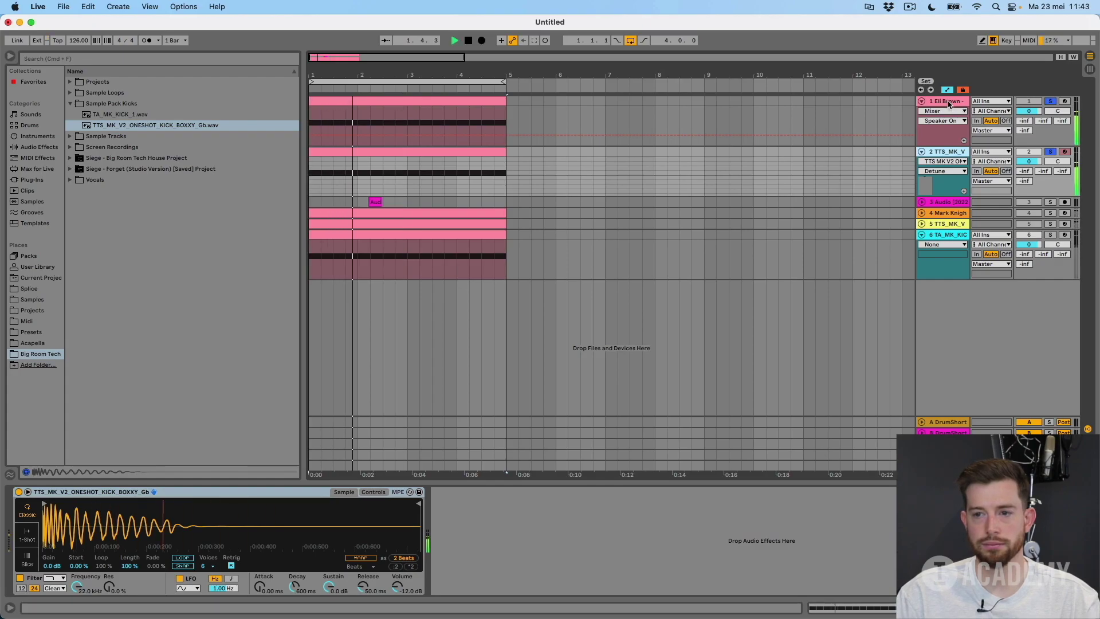
click(950, 103)
click(1049, 101)
click(1026, 101)
click(1034, 236)
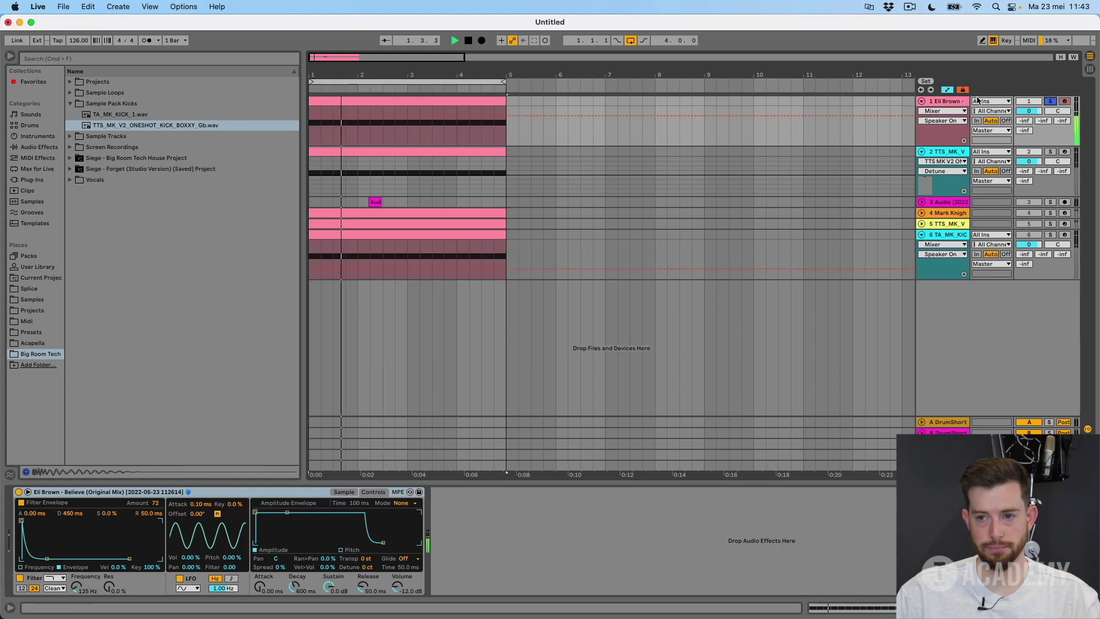
Step: Solo the first track and rename it 'Main Kick' with Cmd+R
click(1050, 102)
key(super+r)
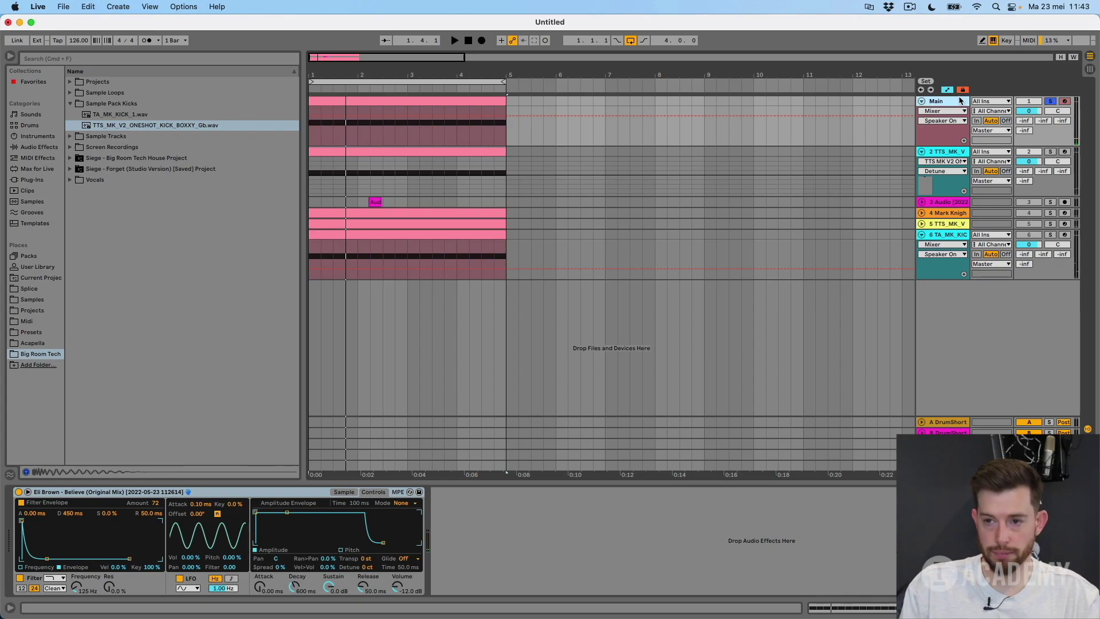
text(Main Kick)
key(space)
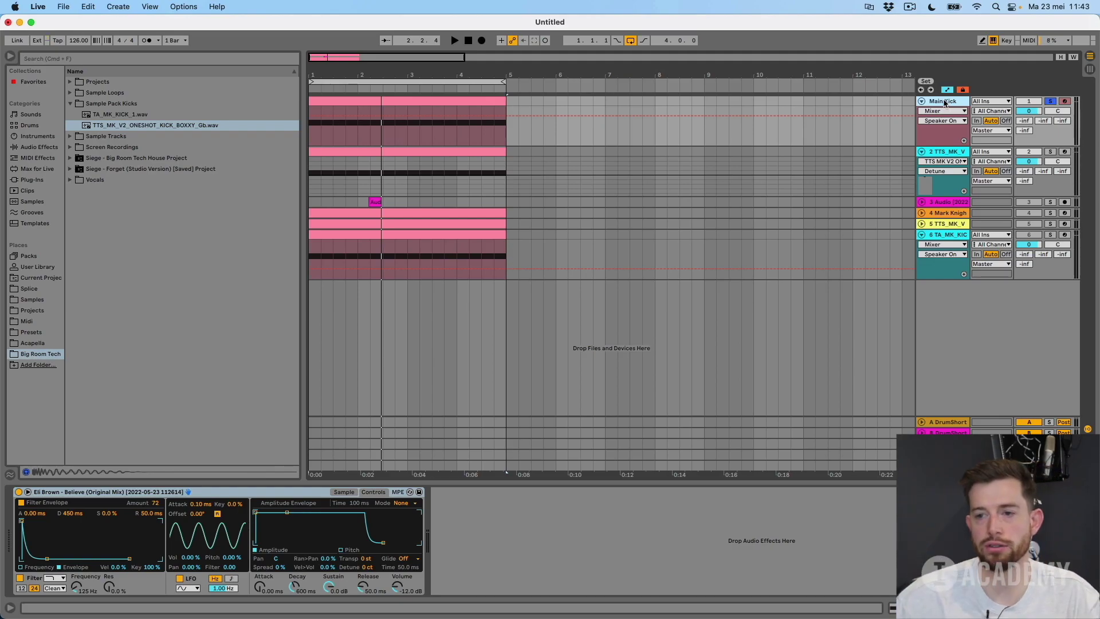
Step: Solo the second kick track and rename it 'MidKick'
click(949, 153)
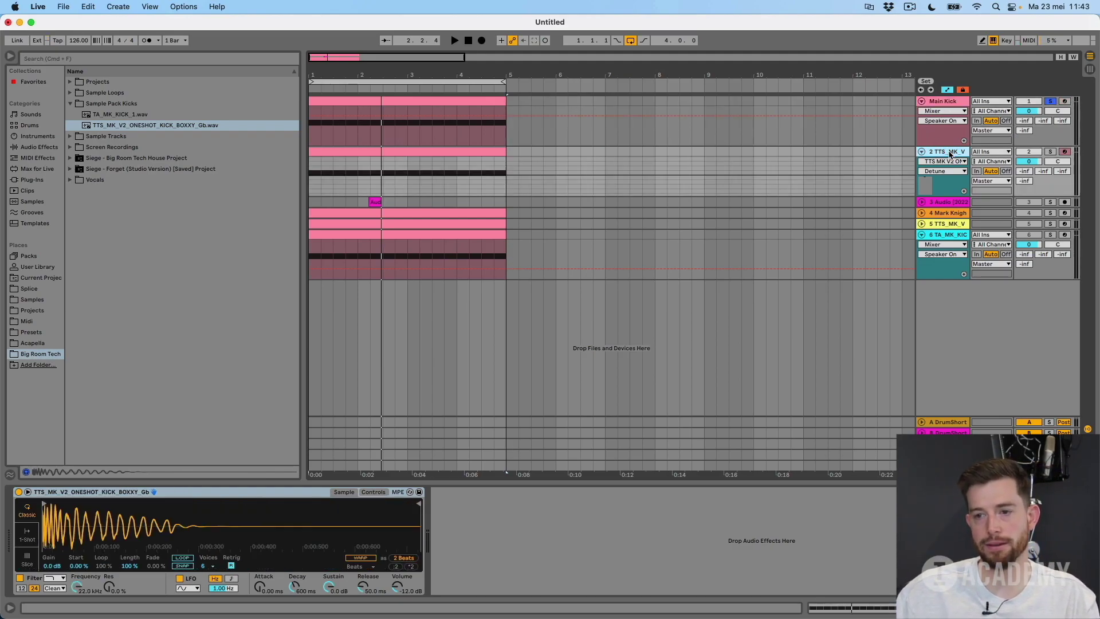
click(1050, 152)
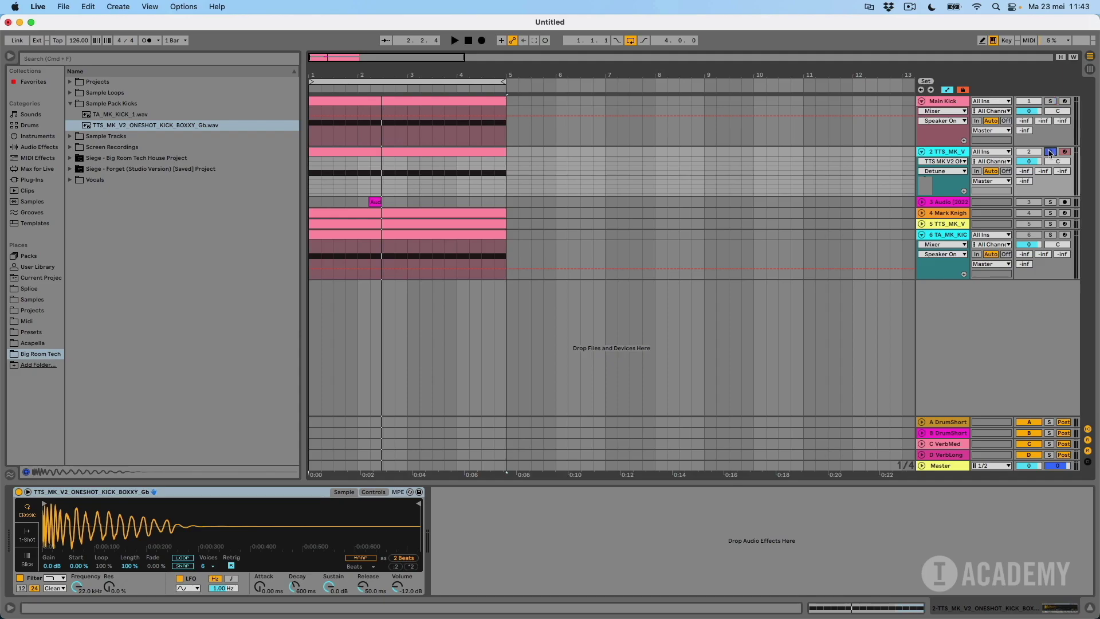
key(space)
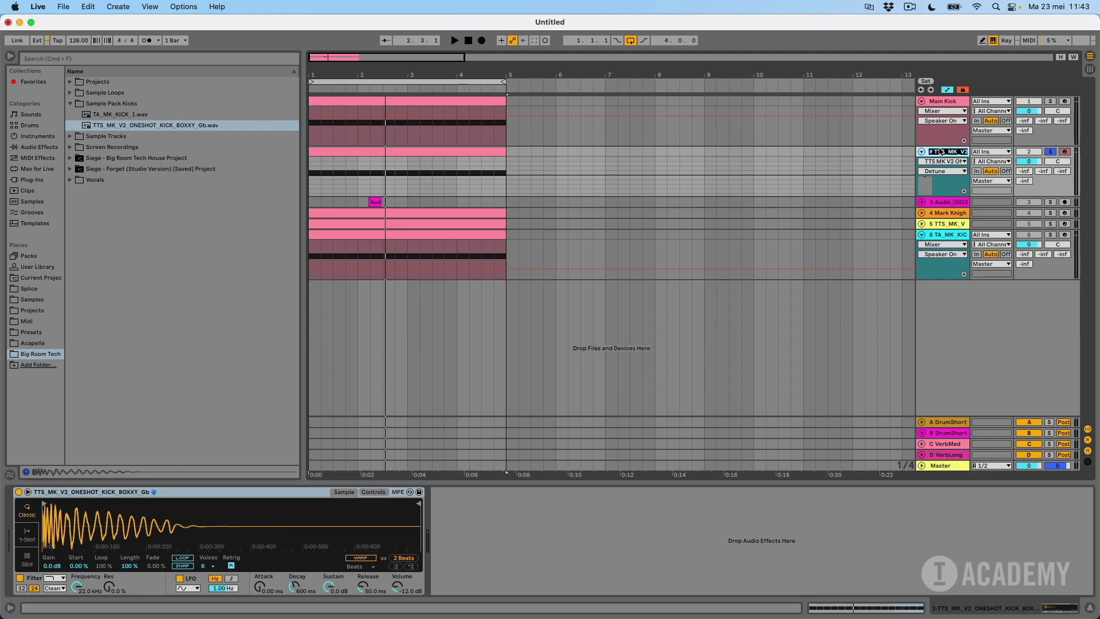
text(Kick)
key(Return)
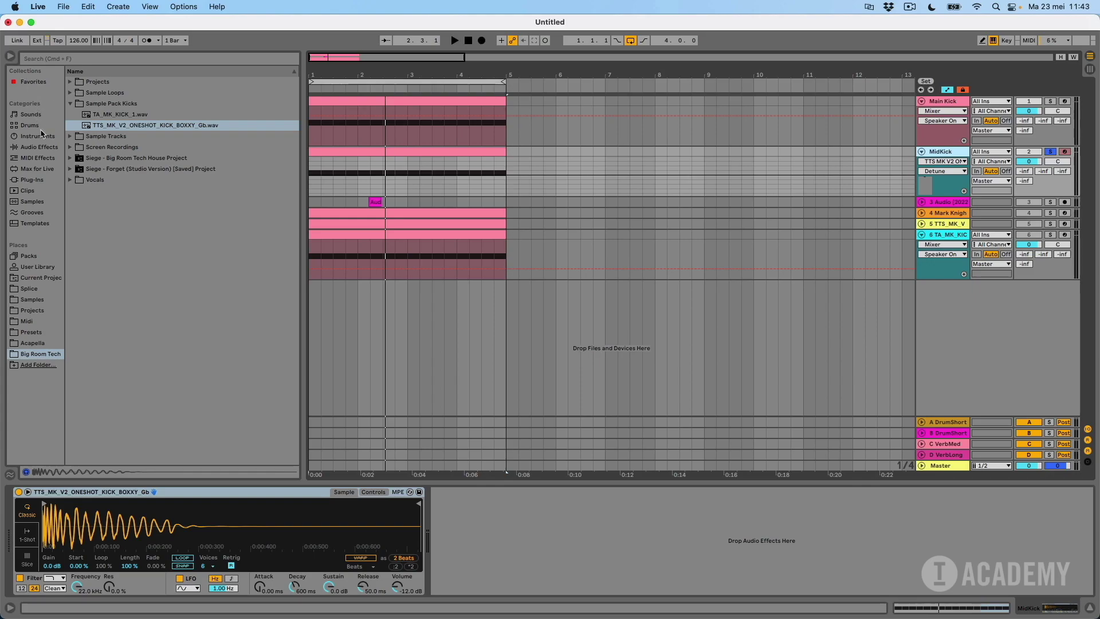
Step: Search the plug-ins for 'fab' and expand VST3 > FabFilter to reveal Pro-Q 3
click(28, 180)
click(78, 62)
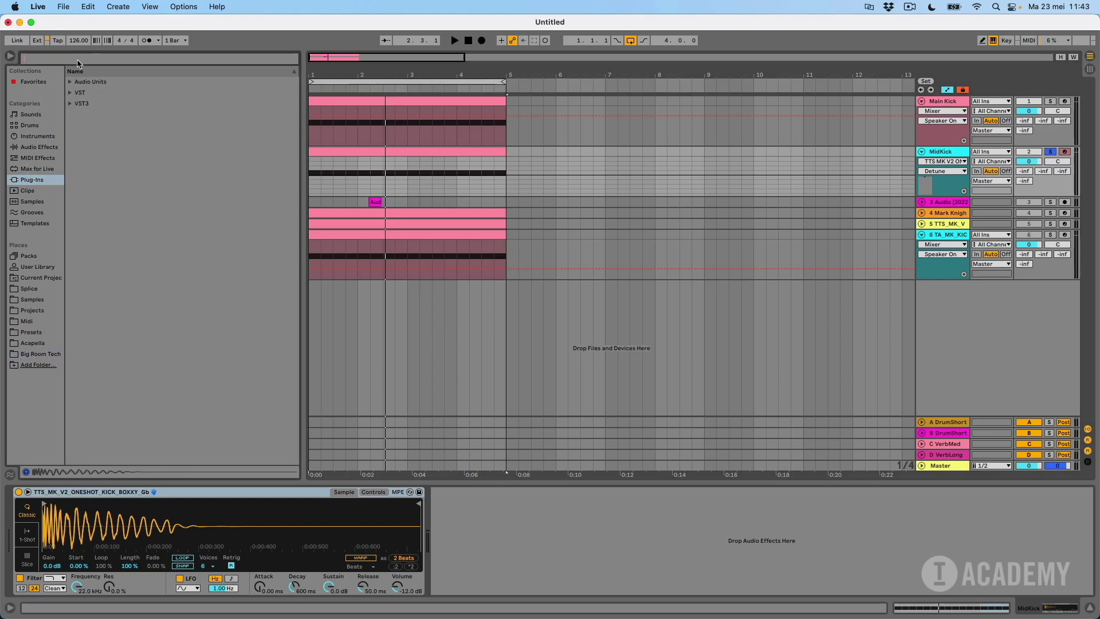
text(fab)
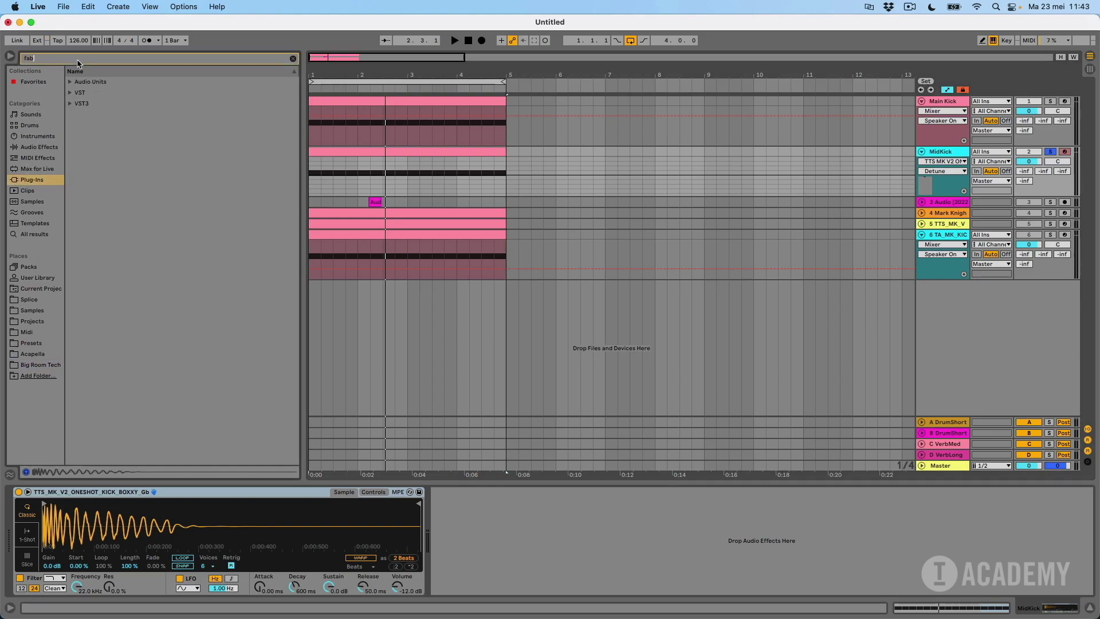
click(66, 106)
click(78, 115)
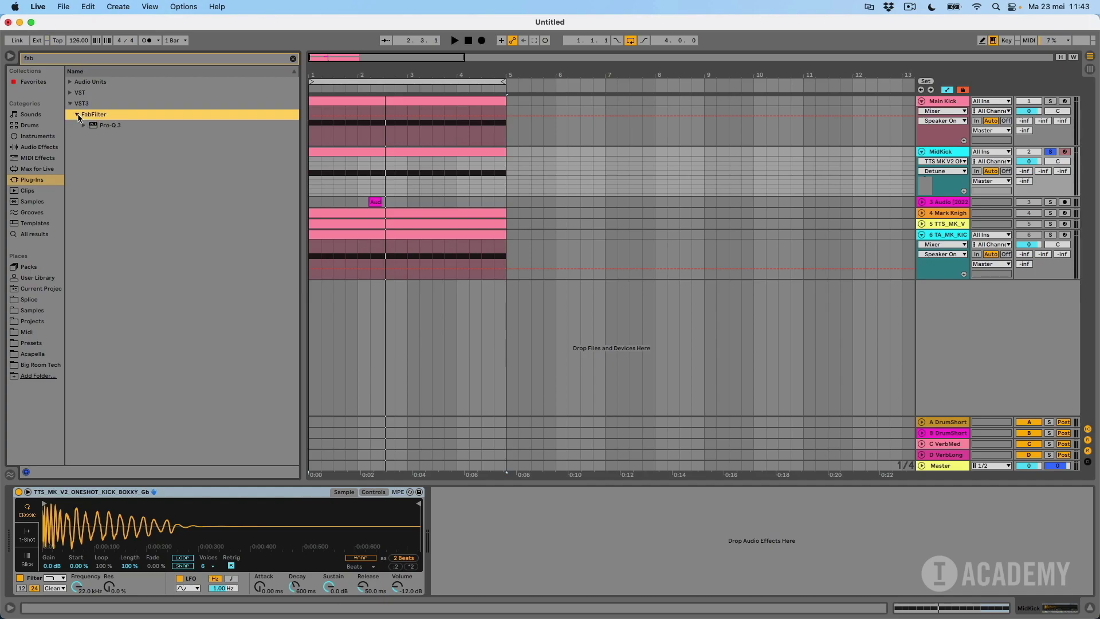
Step: Load Pro-Q 3 on MidKick with an 18 dB/oct low cut, soloing Main Kick alongside
double_click(108, 126)
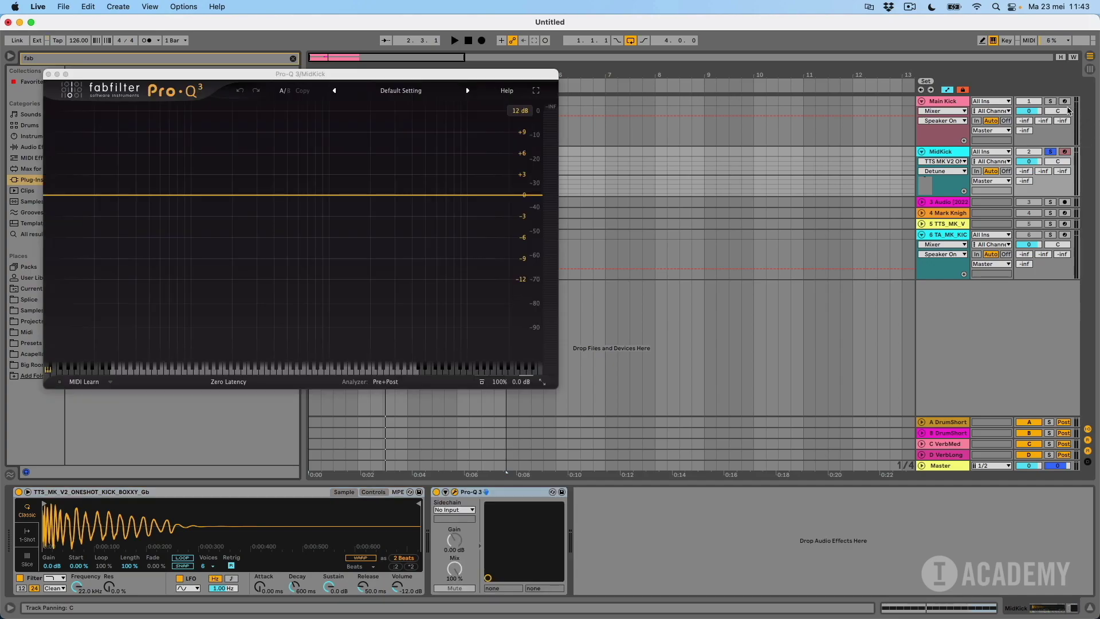
click(1050, 101)
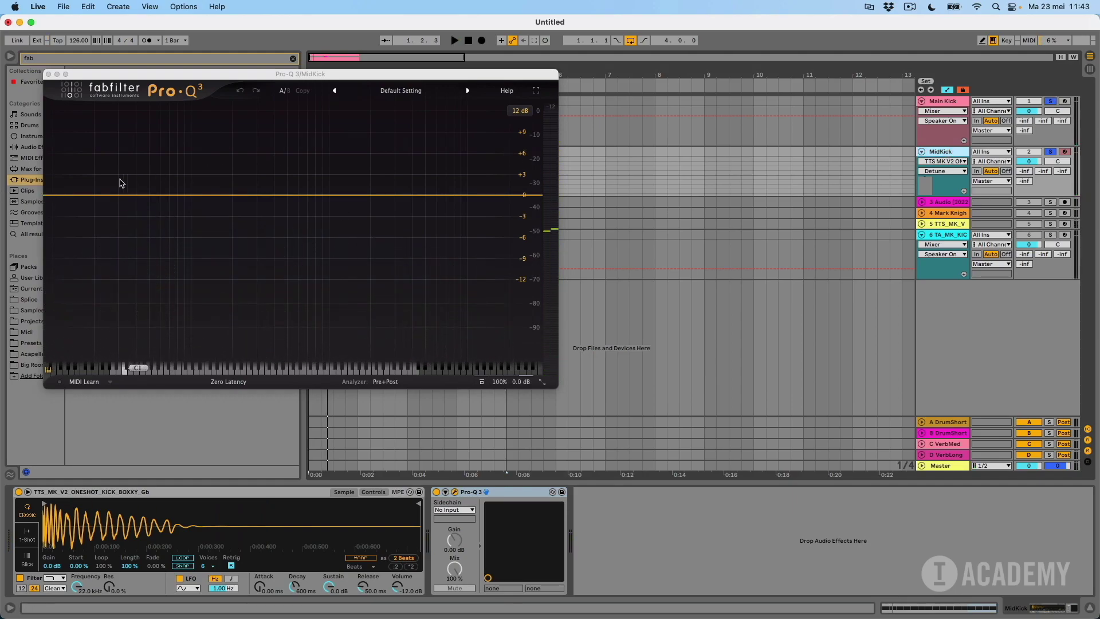
click(77, 195)
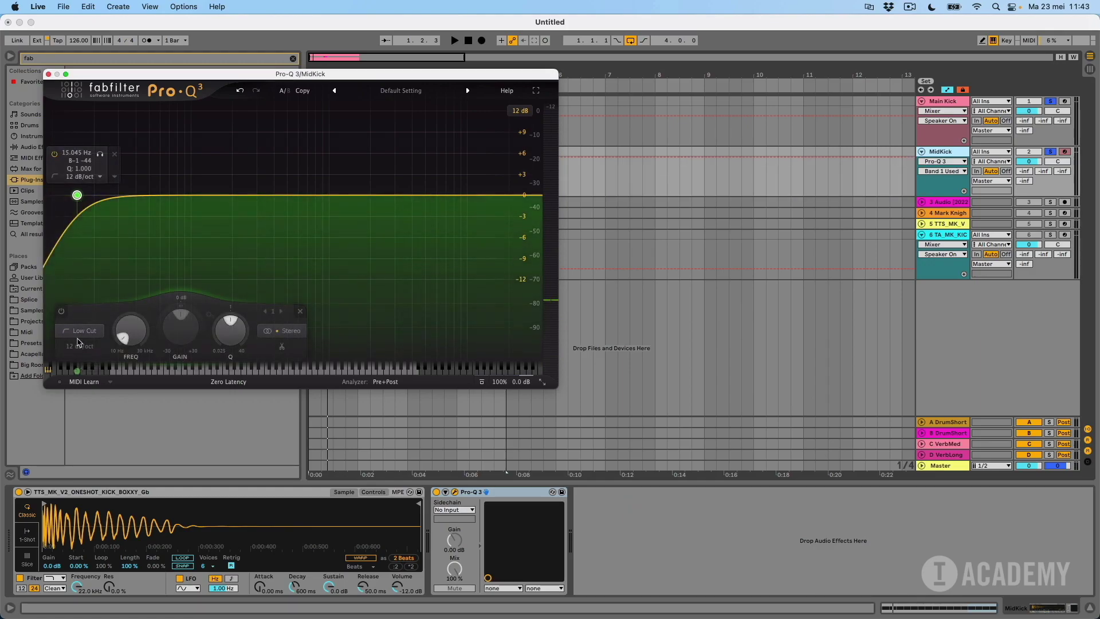
click(79, 345)
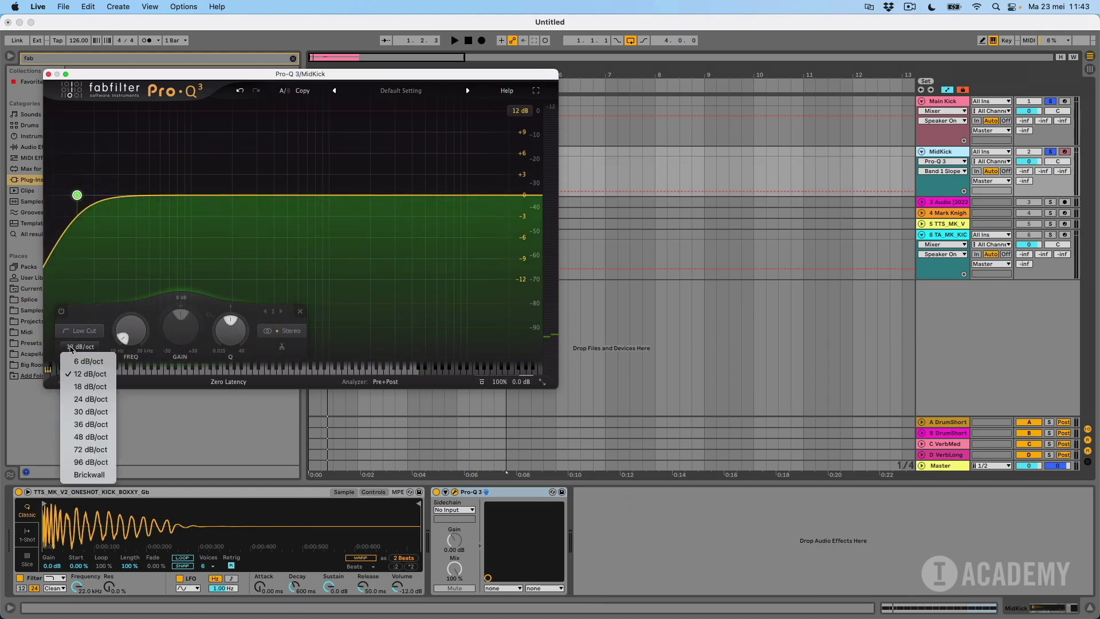
click(81, 386)
drag(78, 198, 216, 233)
key(space)
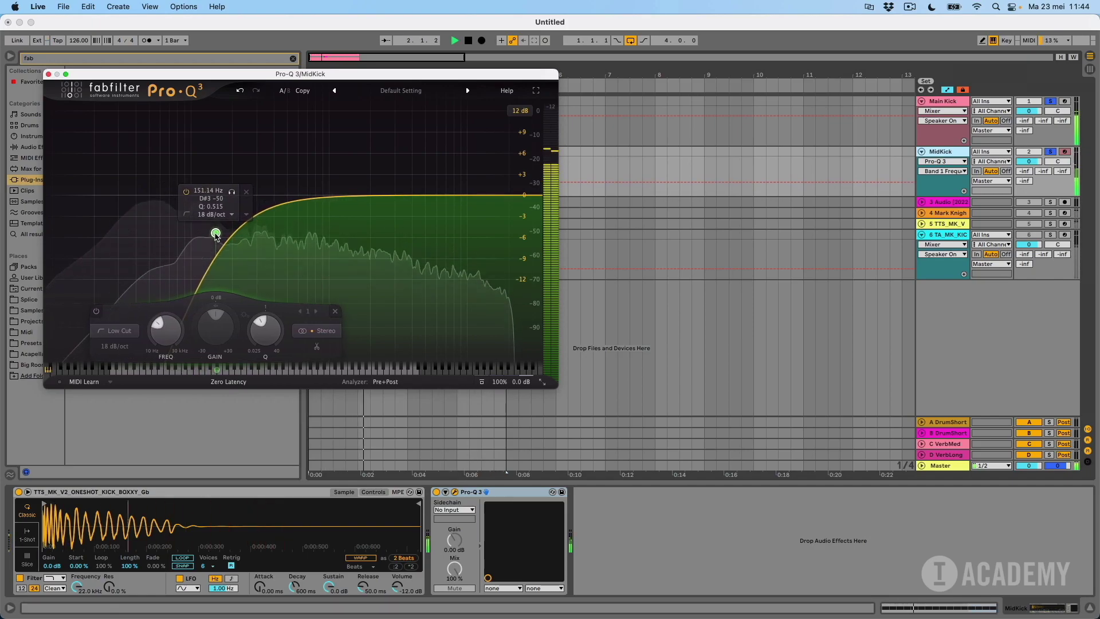
Step: Lower MidKick's volume about 2 dB and move the low cut to roughly 200 Hz
click(49, 74)
drag(1029, 161, 1031, 165)
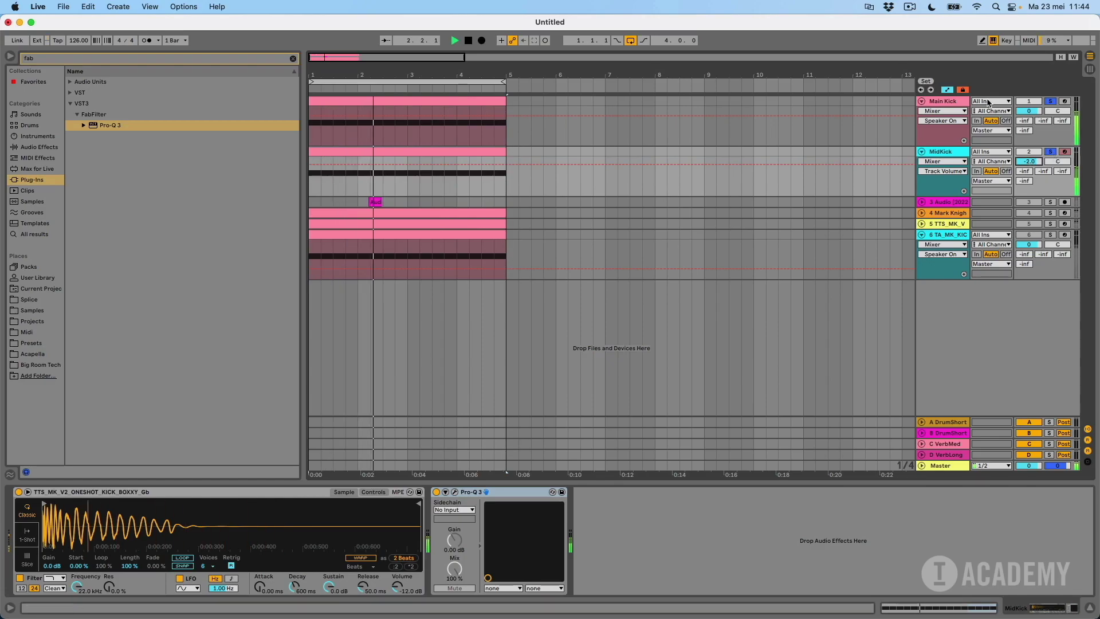
click(1051, 152)
click(1051, 152)
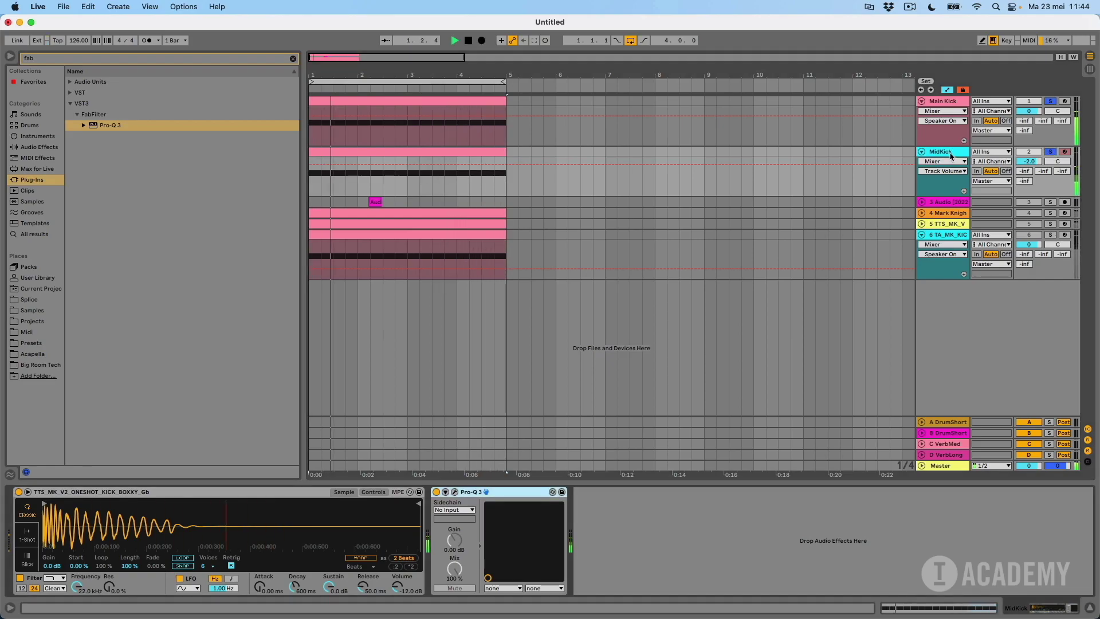
click(456, 493)
key(space)
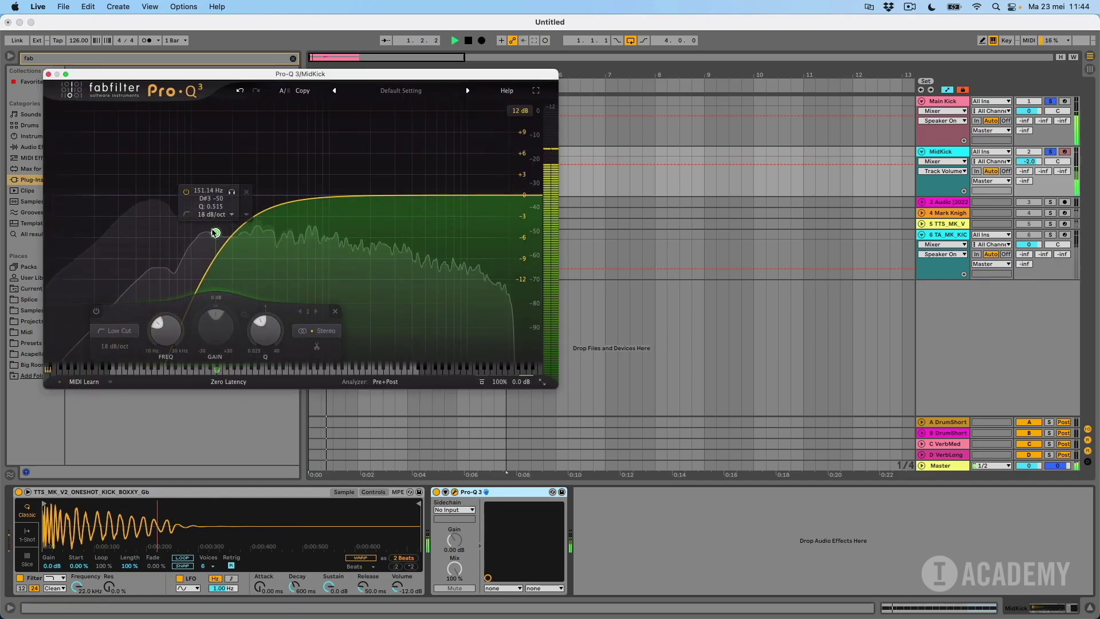
drag(215, 232, 233, 233)
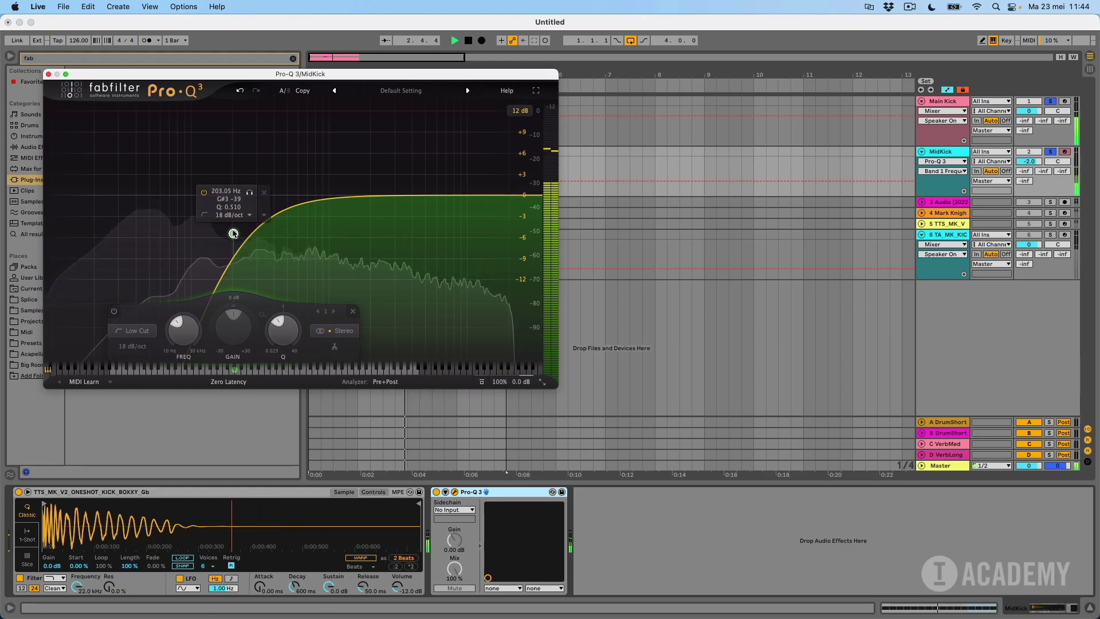
click(48, 75)
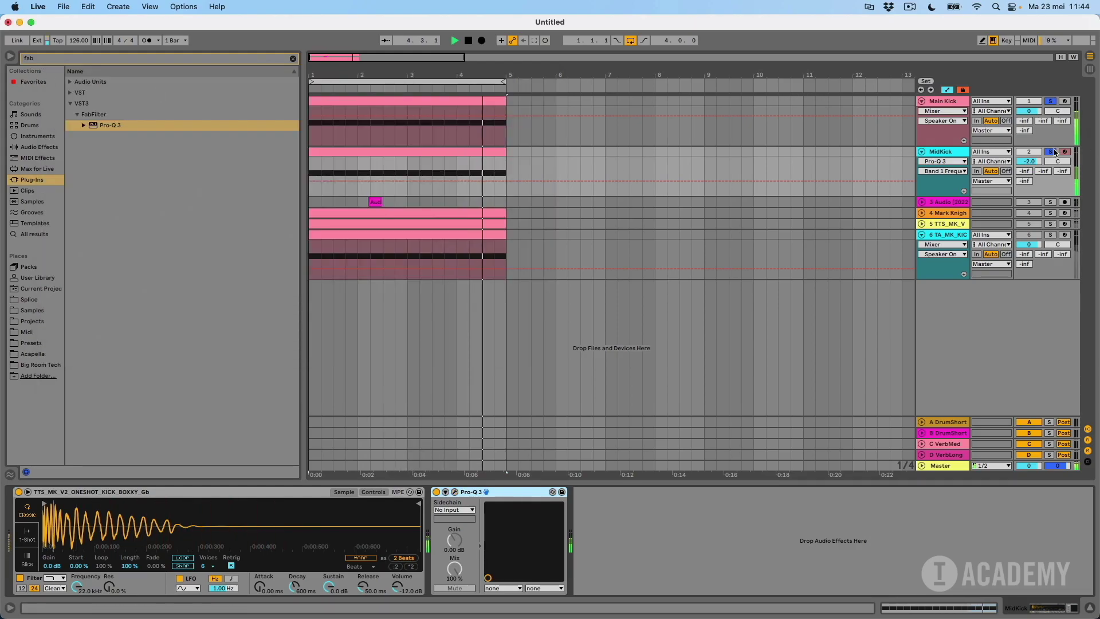
Step: Group Main Kick and MidKick into a group track named 'Kick'
key(space)
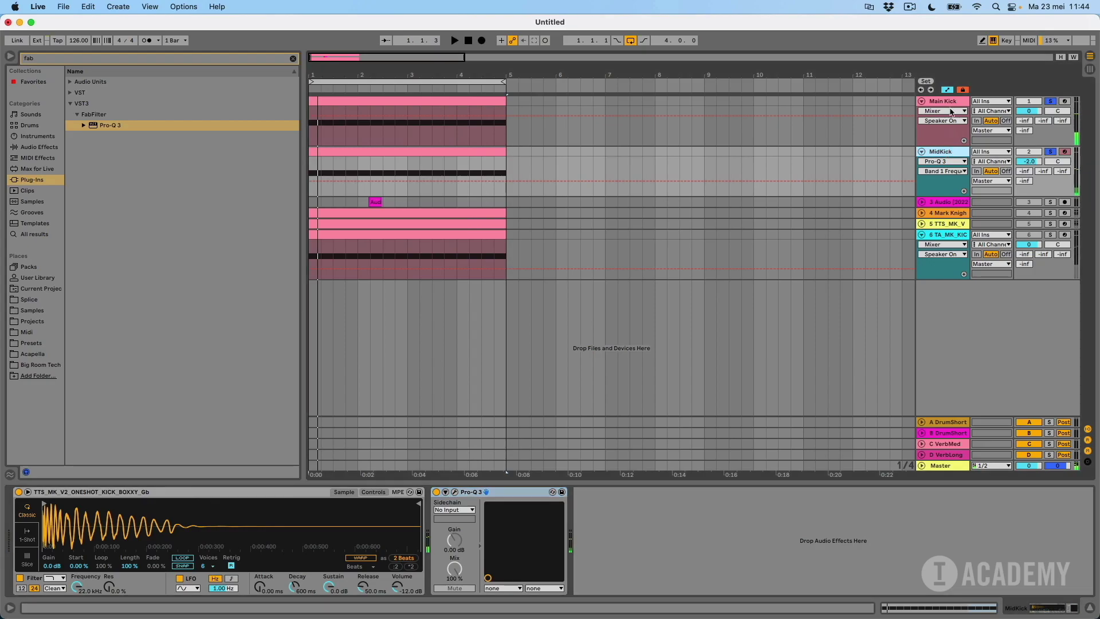
right_click(945, 101)
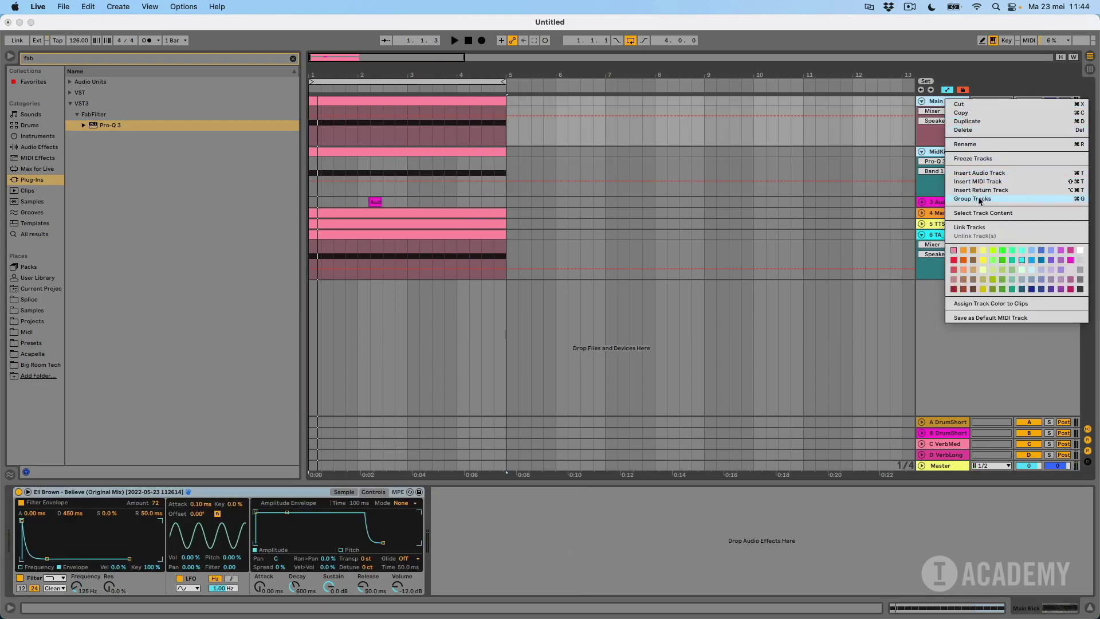
click(979, 199)
click(946, 101)
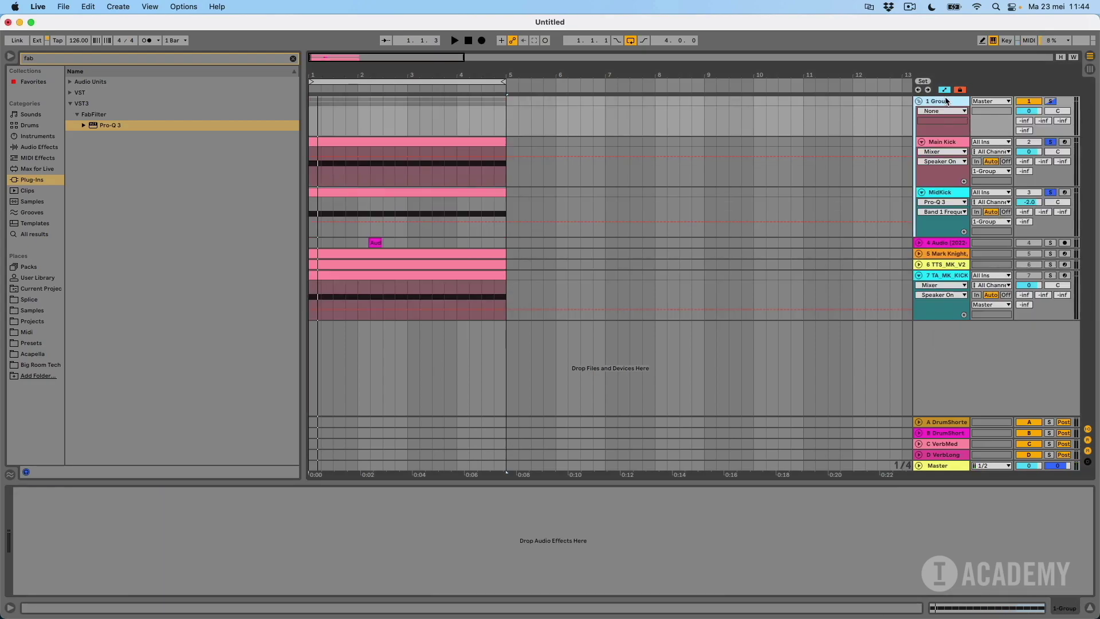
key(Return)
Step: Solo and play the Kick group, then fold it closed
click(1050, 101)
key(space)
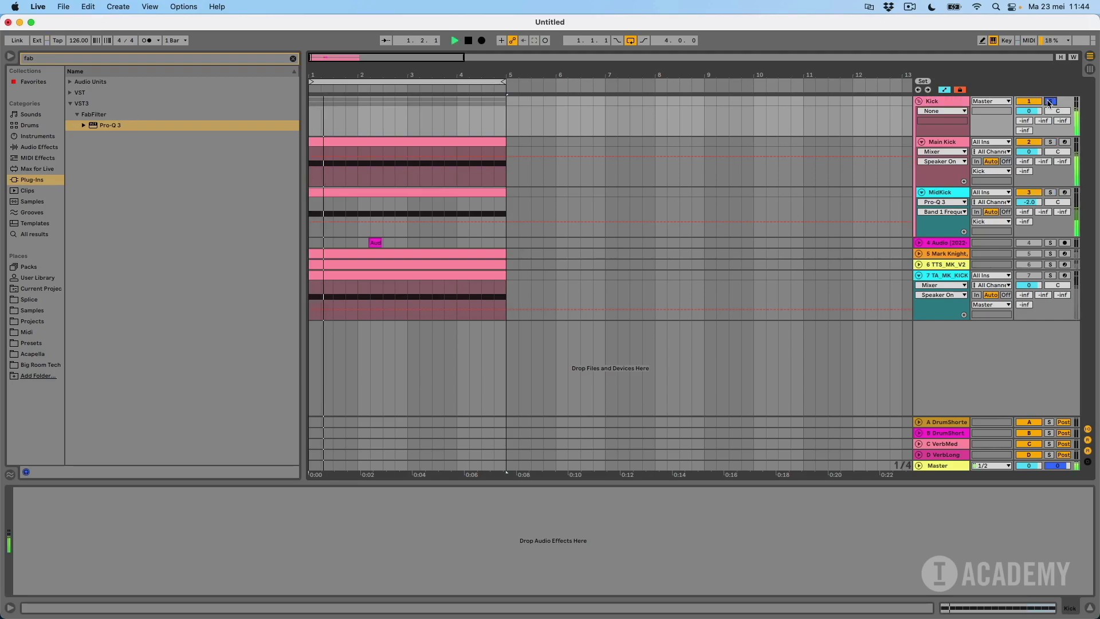
click(919, 102)
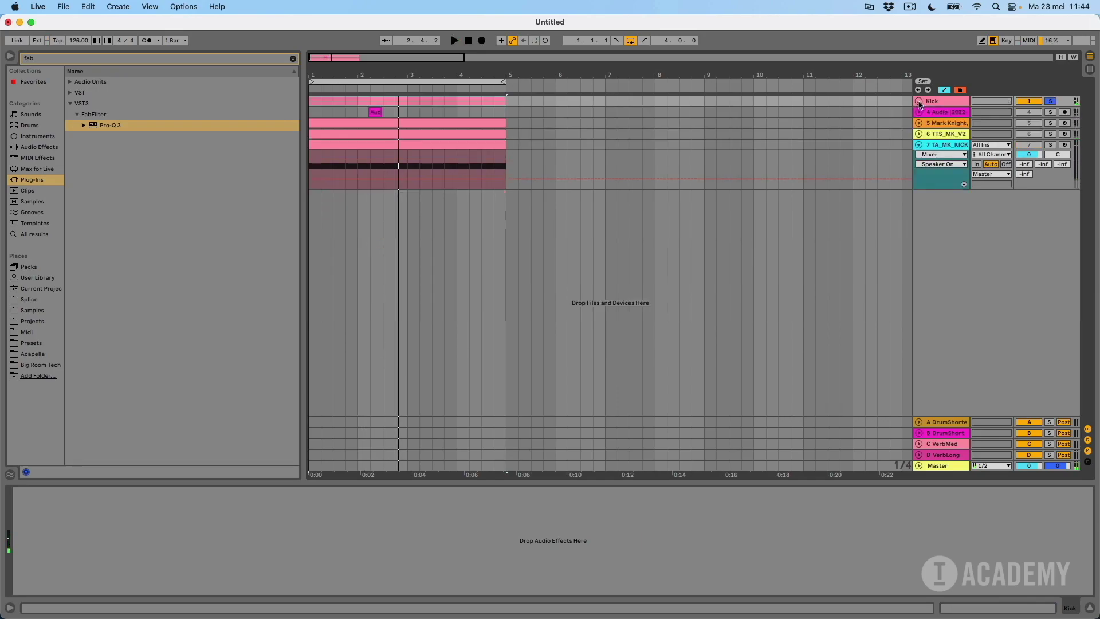
click(954, 146)
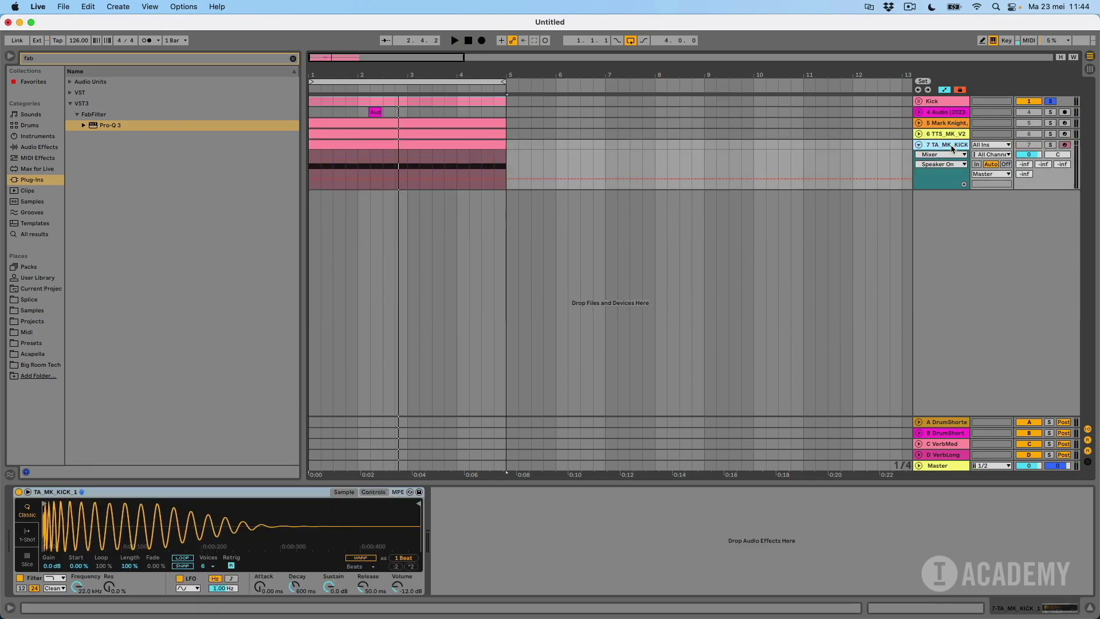
click(934, 102)
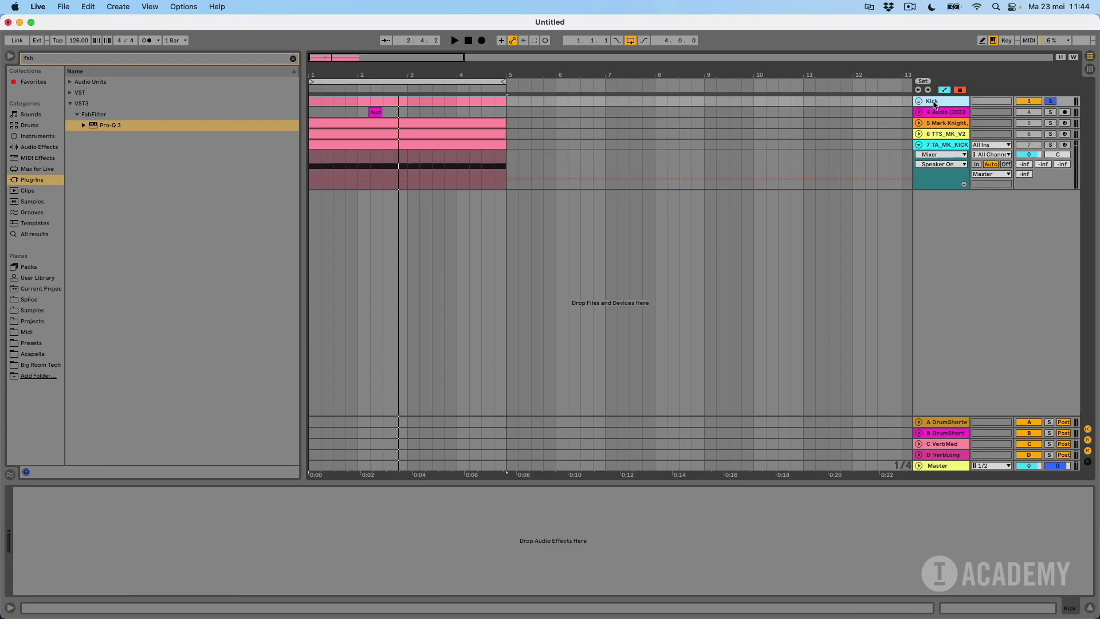
Step: Duplicate the Kick group as 'Kick2', unfold it and solo it
right_click(935, 104)
click(964, 125)
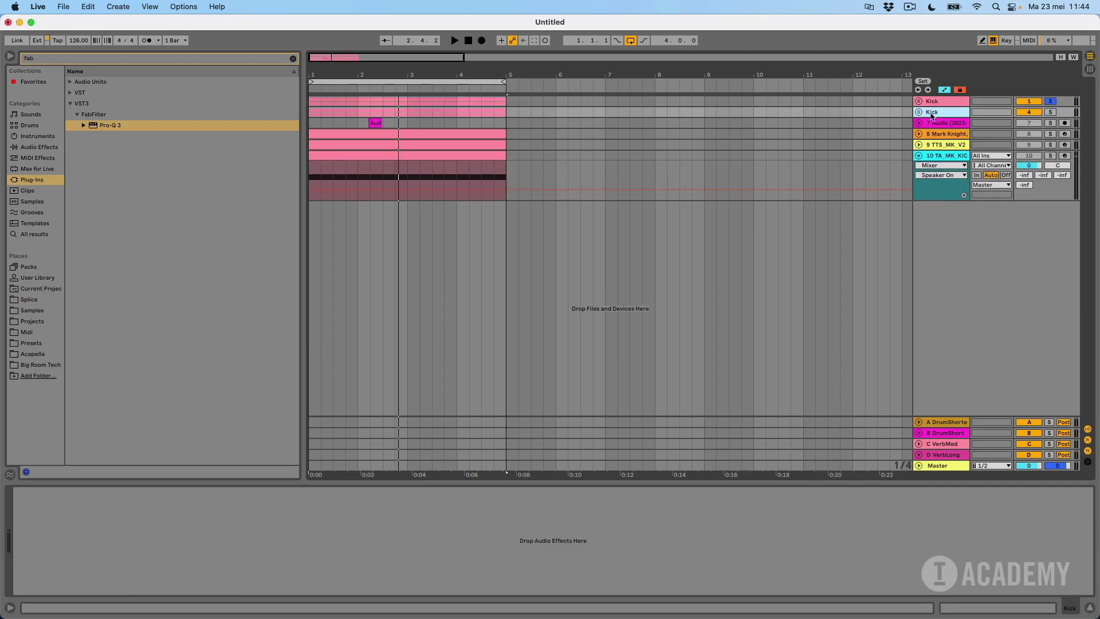
key(super+r)
text(2)
click(921, 113)
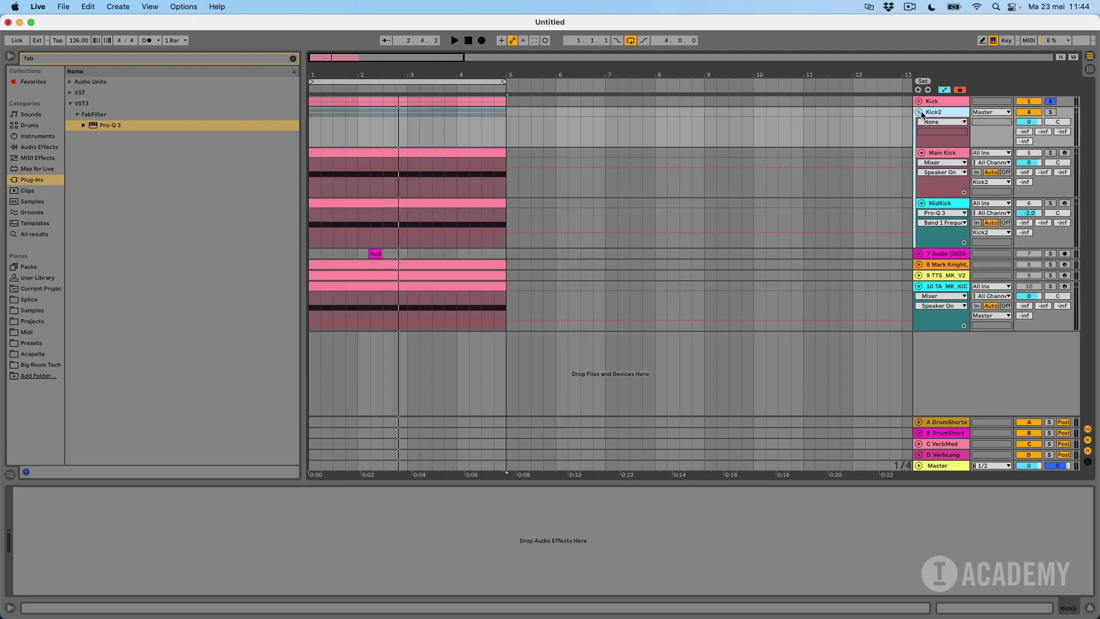
click(1050, 112)
Step: Delete Pro-Q 3 from Kick2's MidKick track and select the browser's old search text
click(954, 202)
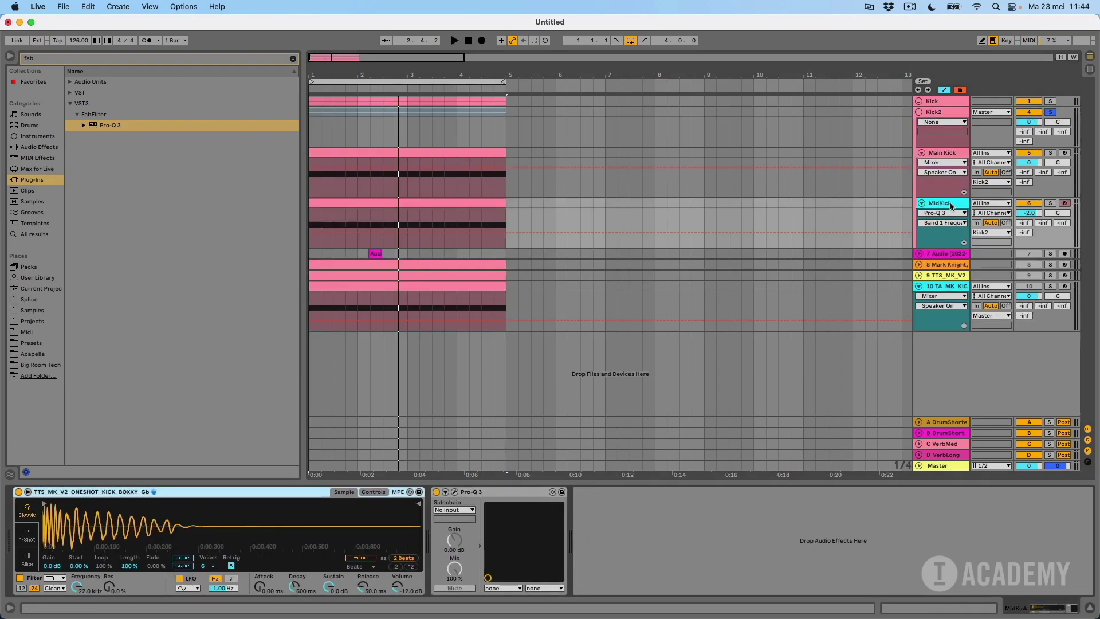
click(484, 494)
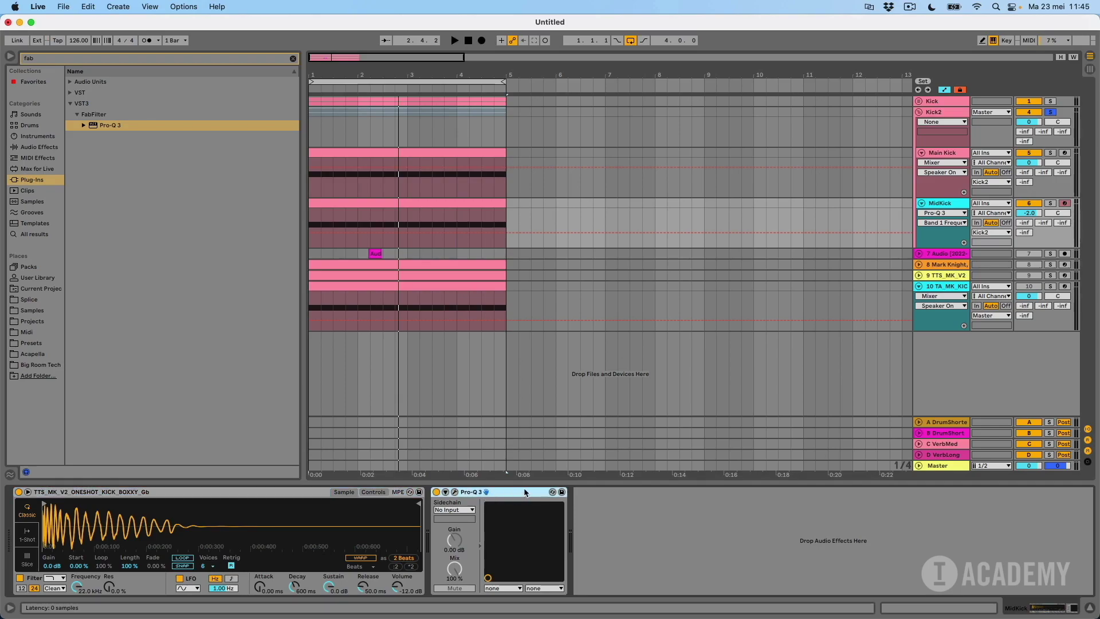
key(Delete)
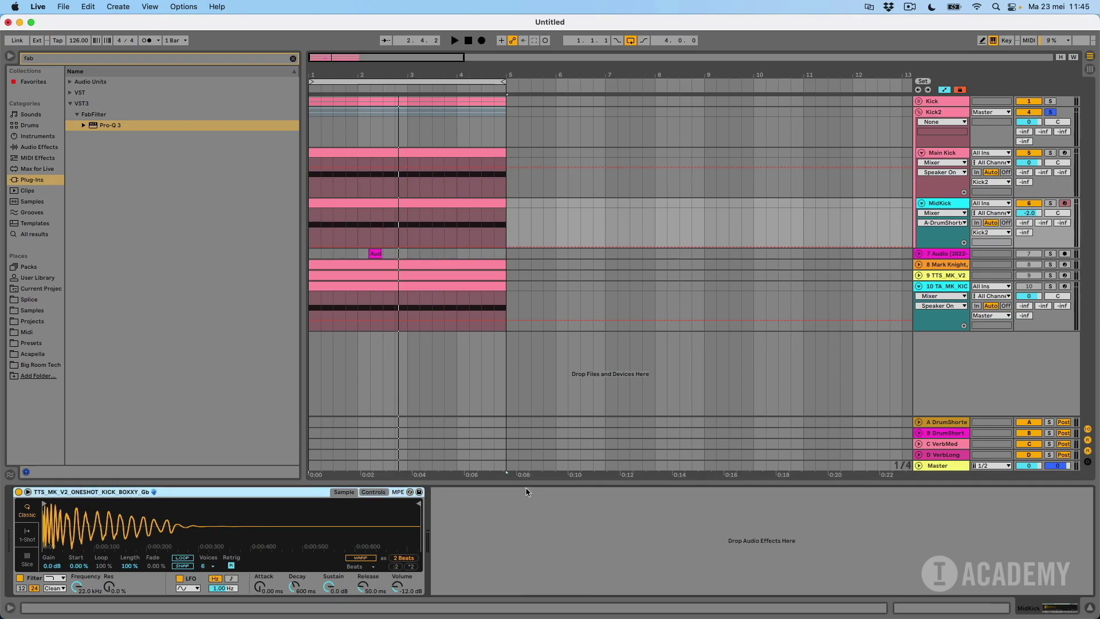
click(90, 57)
Step: Search 'tra' and load Wavesfactory Trackspacer 2.5 onto Kick2's MidKick
text(track)
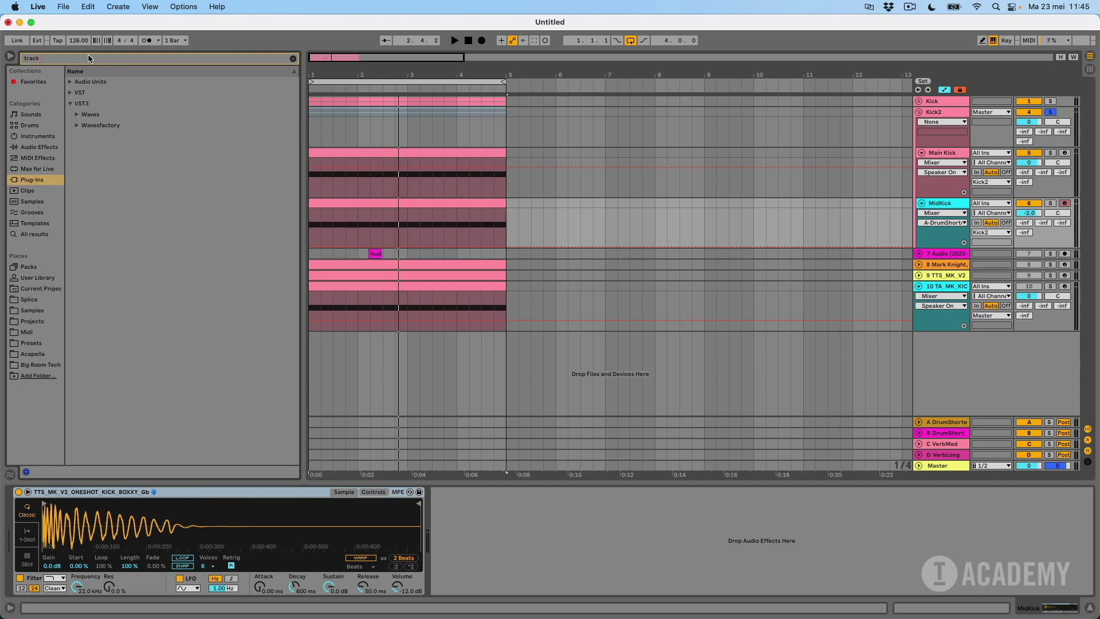
click(76, 125)
click(120, 137)
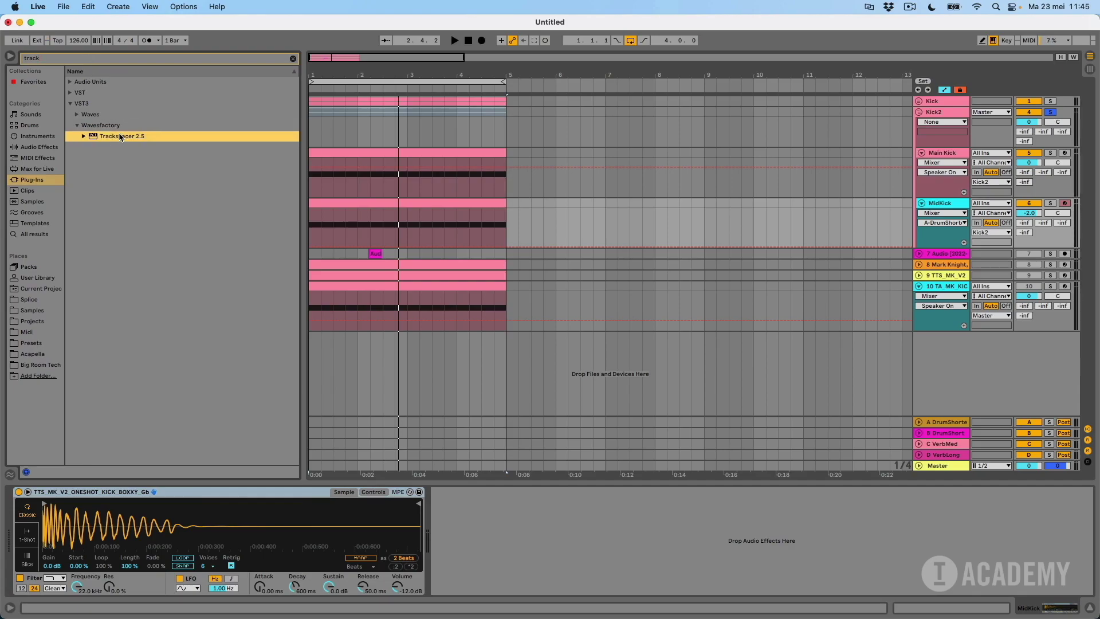
double_click(120, 136)
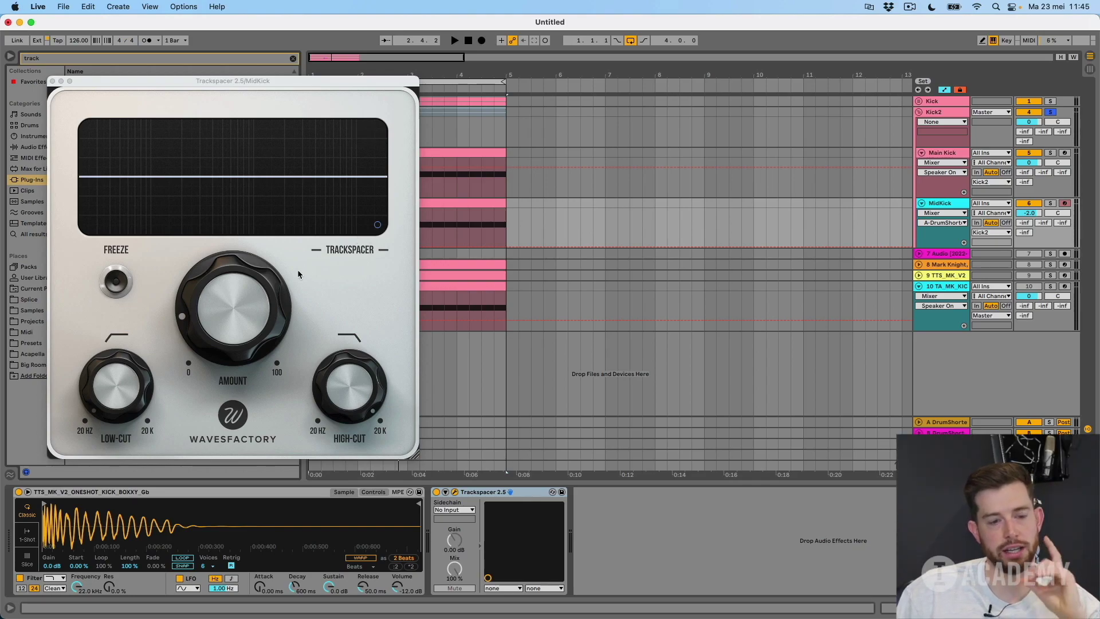
Step: Set Trackspacer's sidechain input from No Input to Main Kick
mouse_move(257, 298)
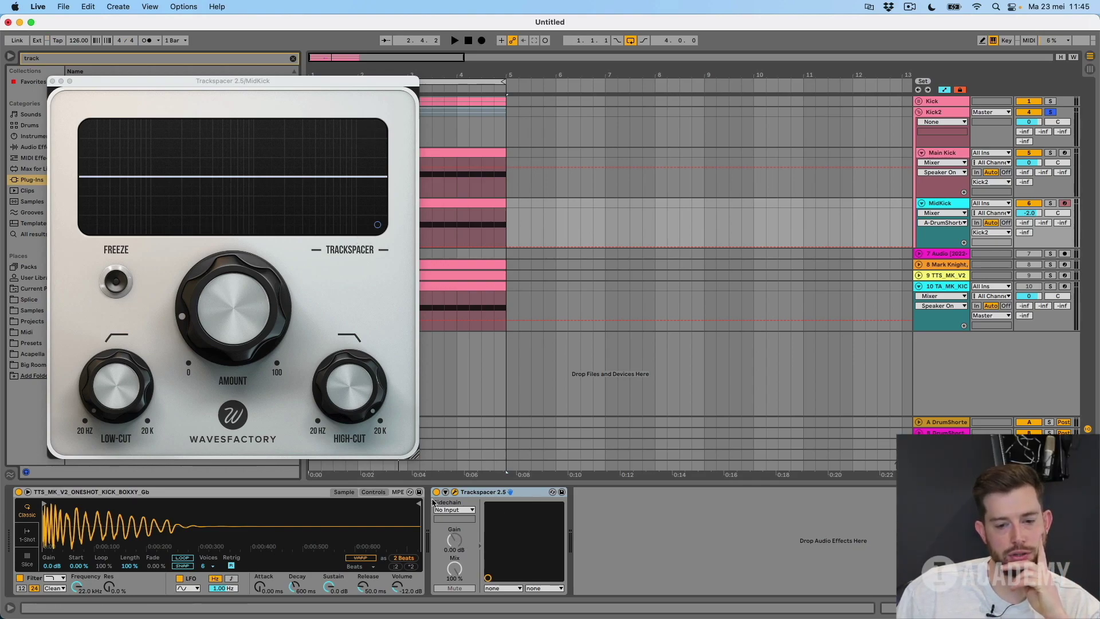
click(460, 516)
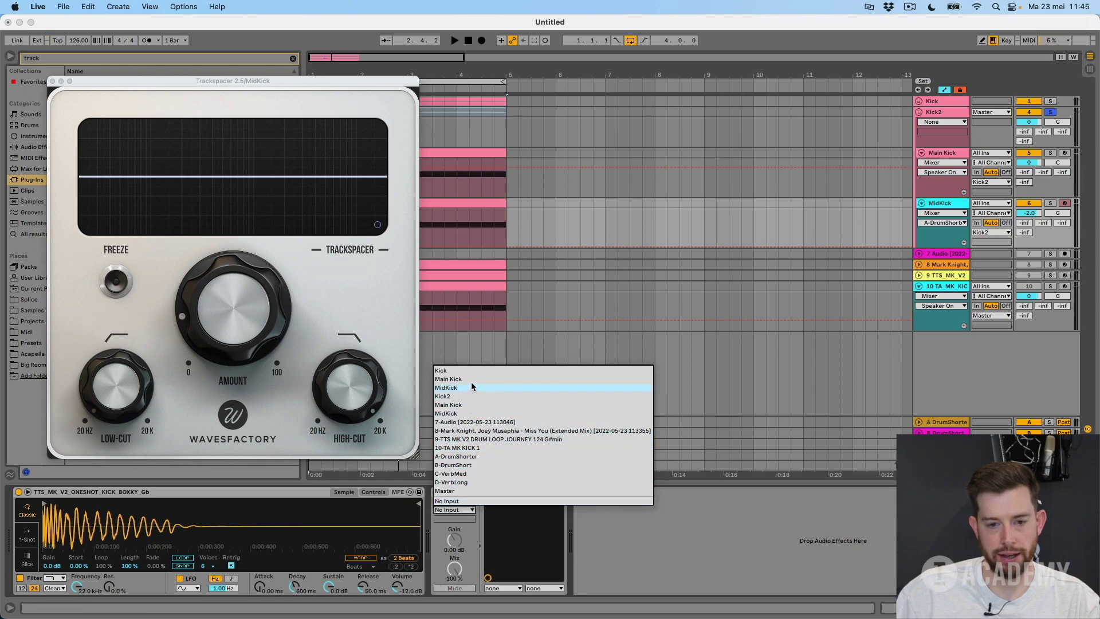
click(453, 405)
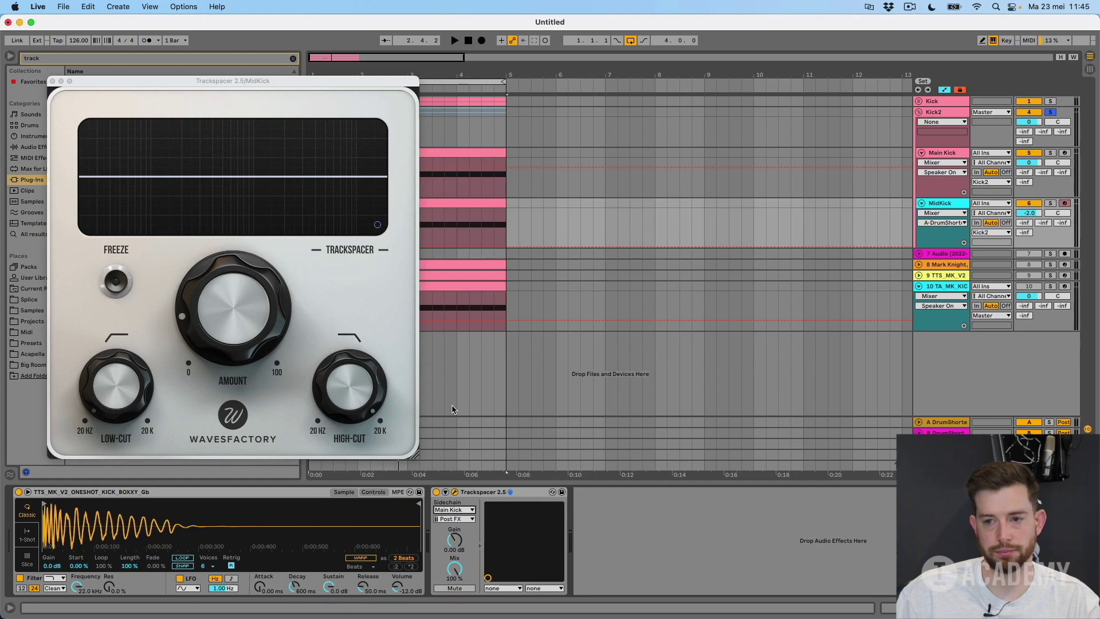
click(952, 154)
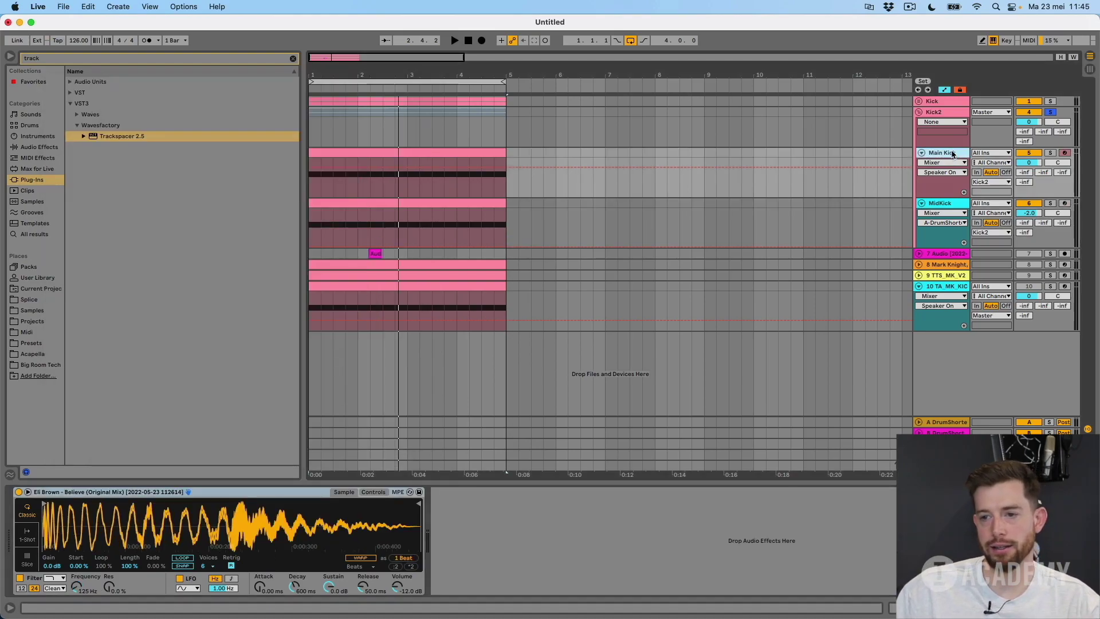
click(1050, 153)
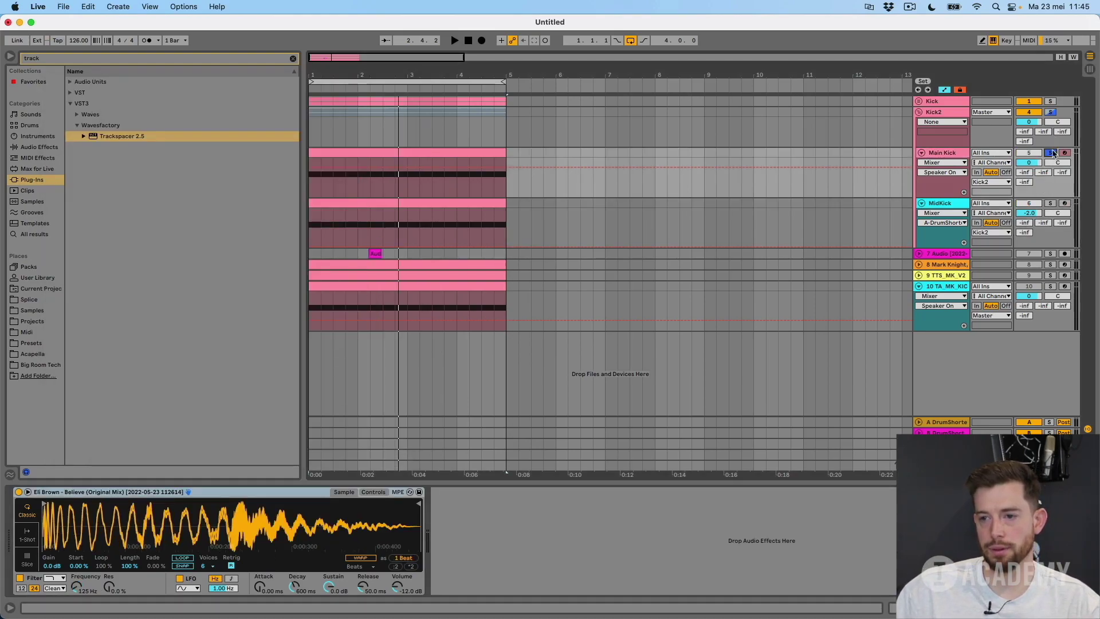
click(1051, 153)
click(1050, 111)
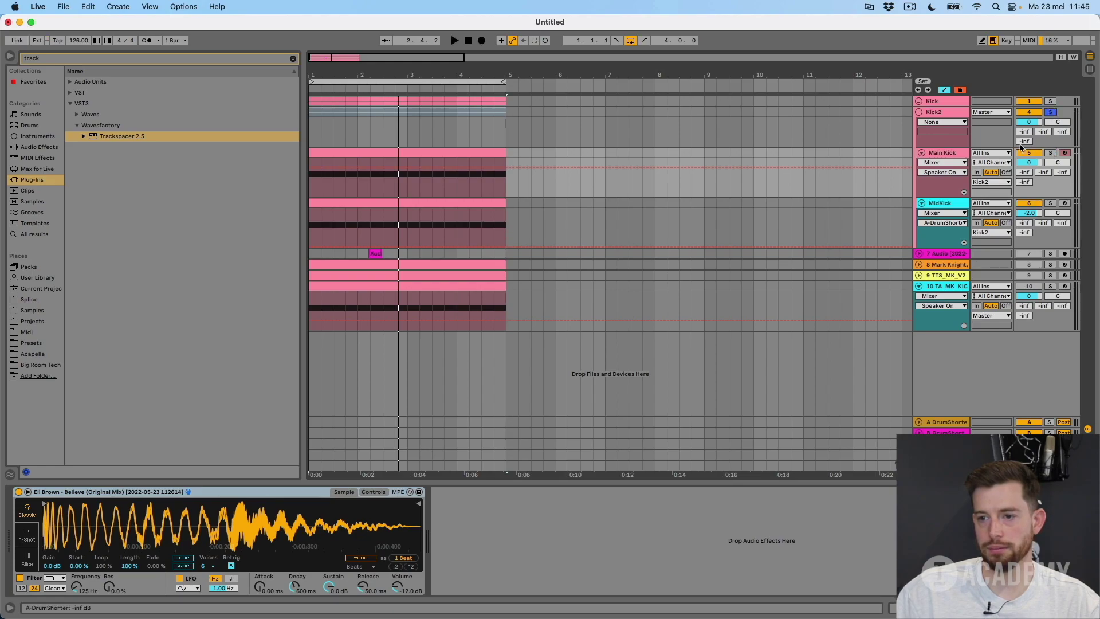
click(943, 205)
mouse_move(204, 328)
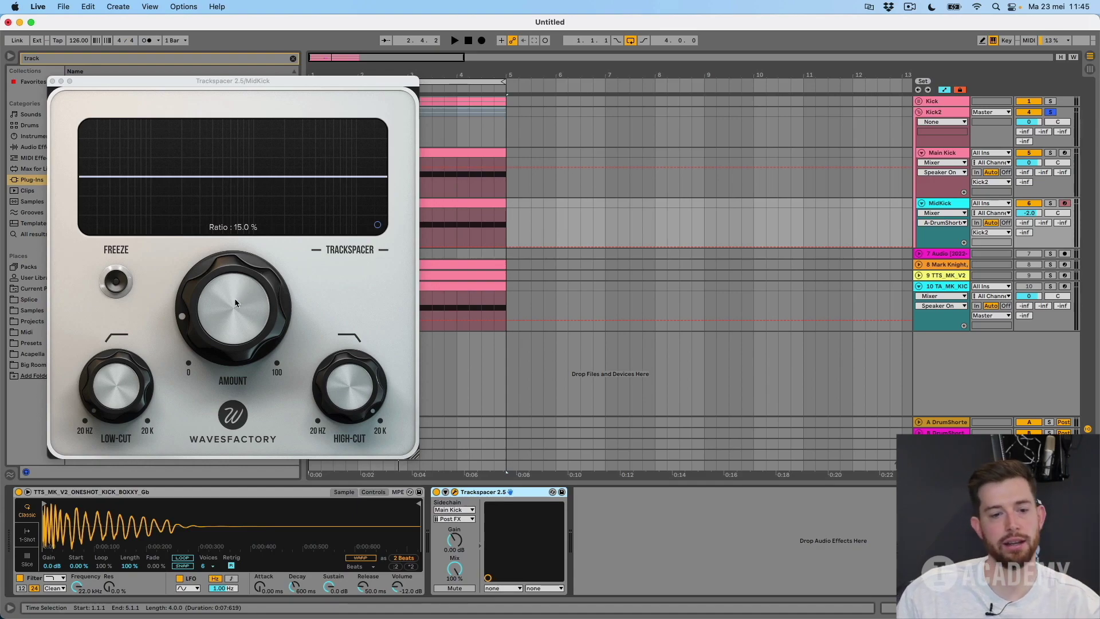
Step: Hear Trackspacer at 100% on MidKick, then lower it to about 25% and close its window
mouse_move(234, 302)
mouse_down()
mouse_move(216, 335)
mouse_move(214, 324)
mouse_up()
key(space)
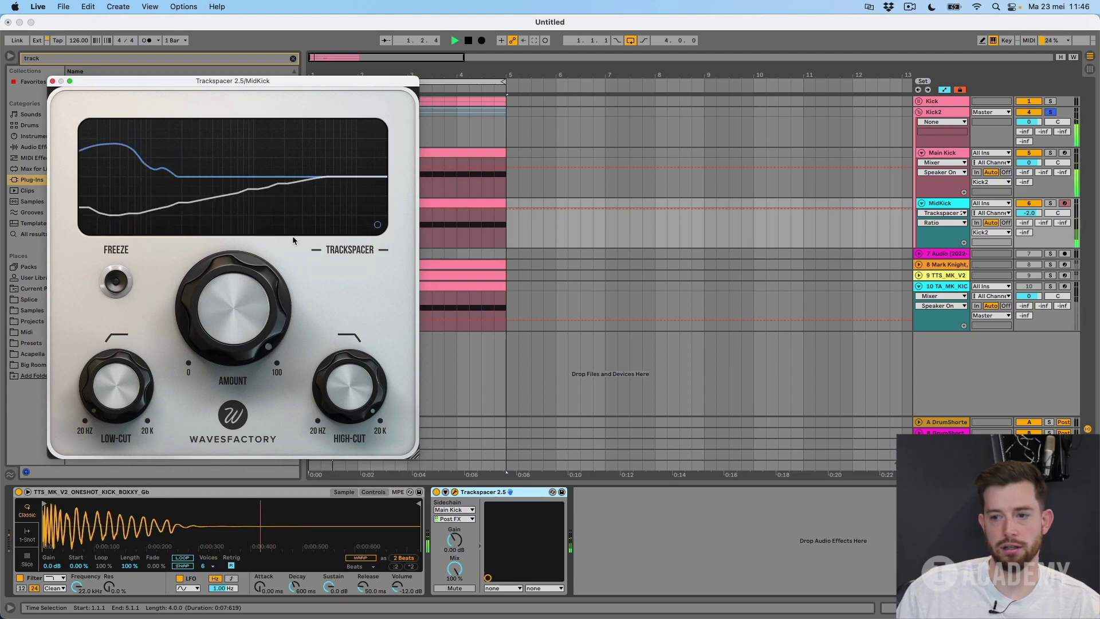
mouse_move(242, 284)
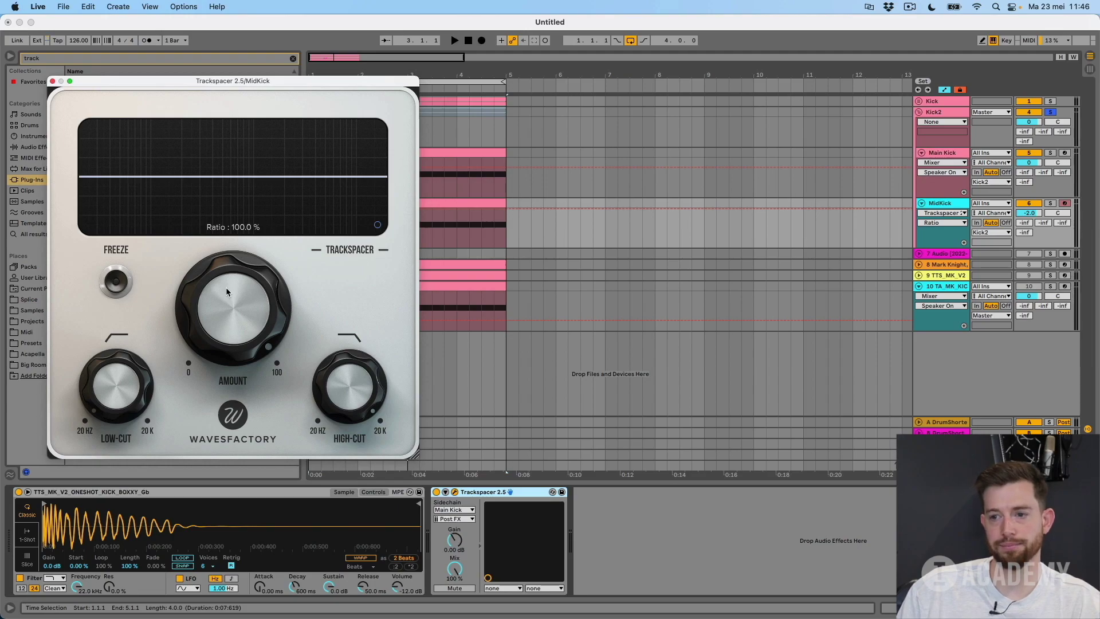
key(space)
drag(236, 287, 198, 395)
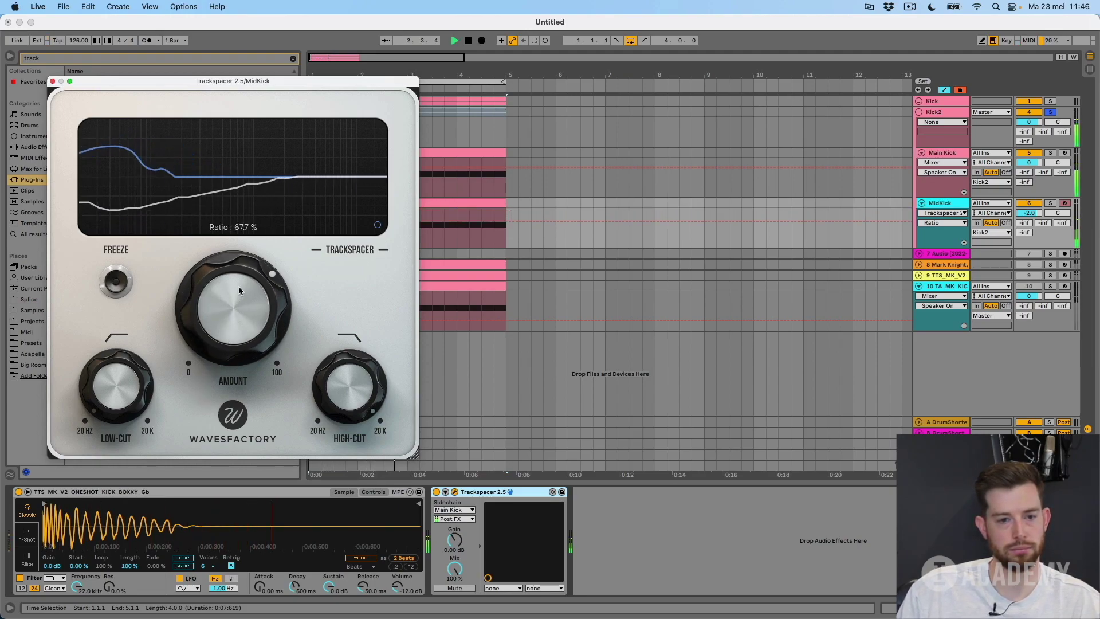
drag(238, 287, 201, 395)
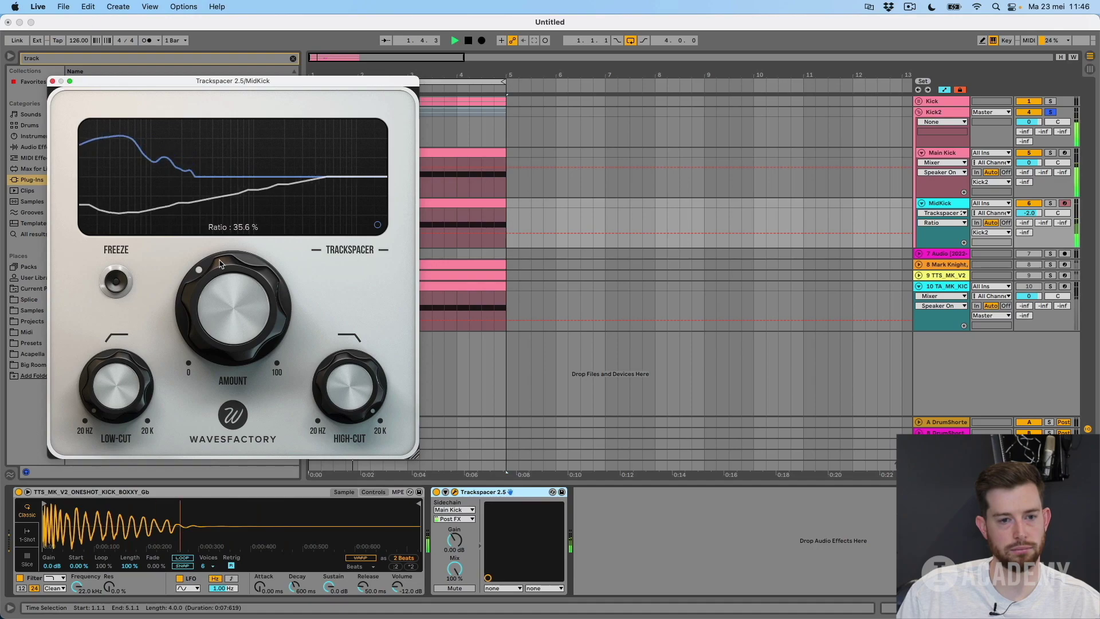
drag(221, 264, 200, 322)
click(52, 81)
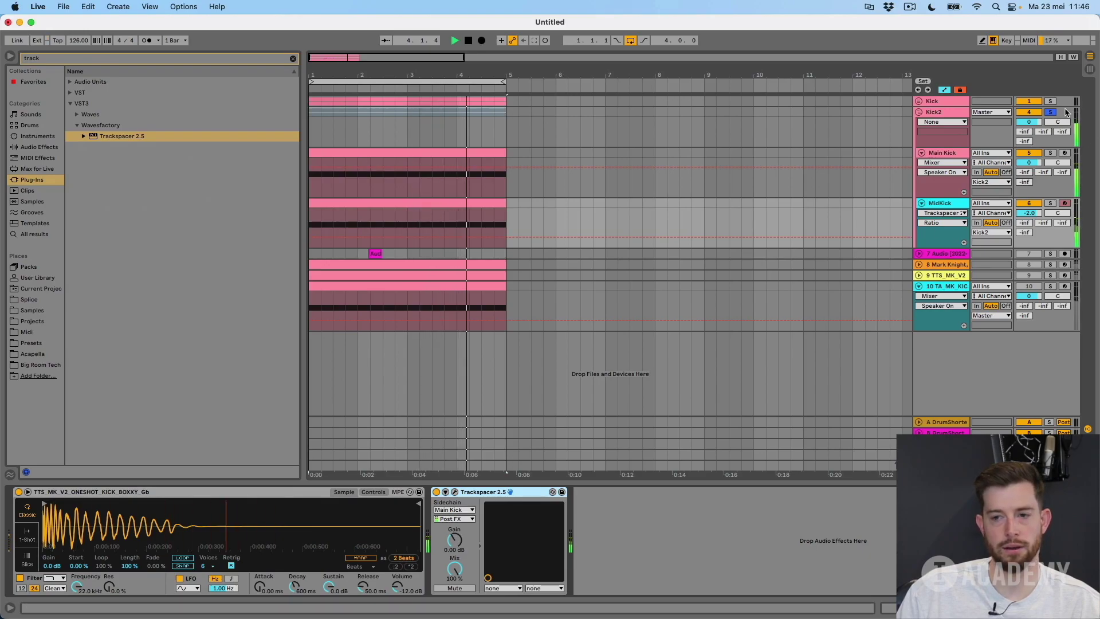
Step: Stop playback and briefly reopen, then close, the Trackspacer plugin window
key(space)
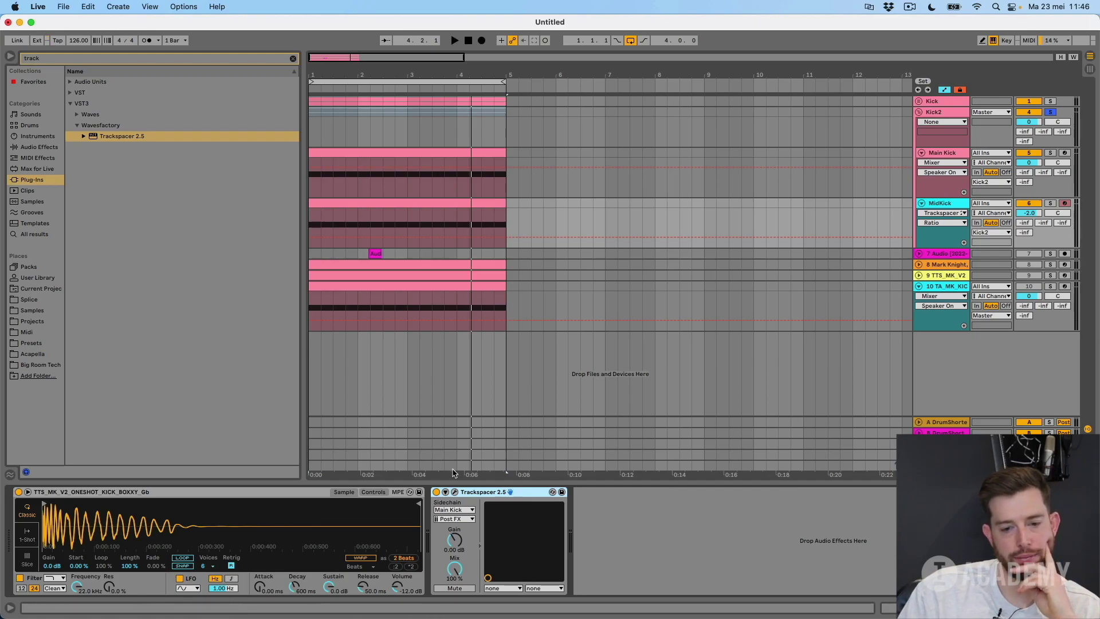
click(456, 492)
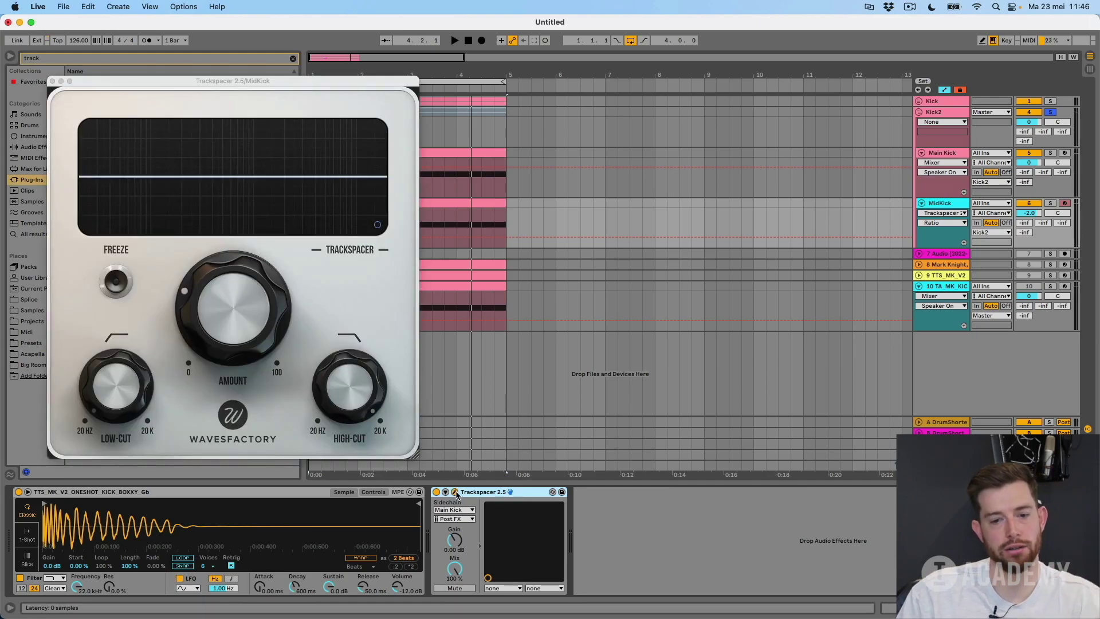
click(457, 493)
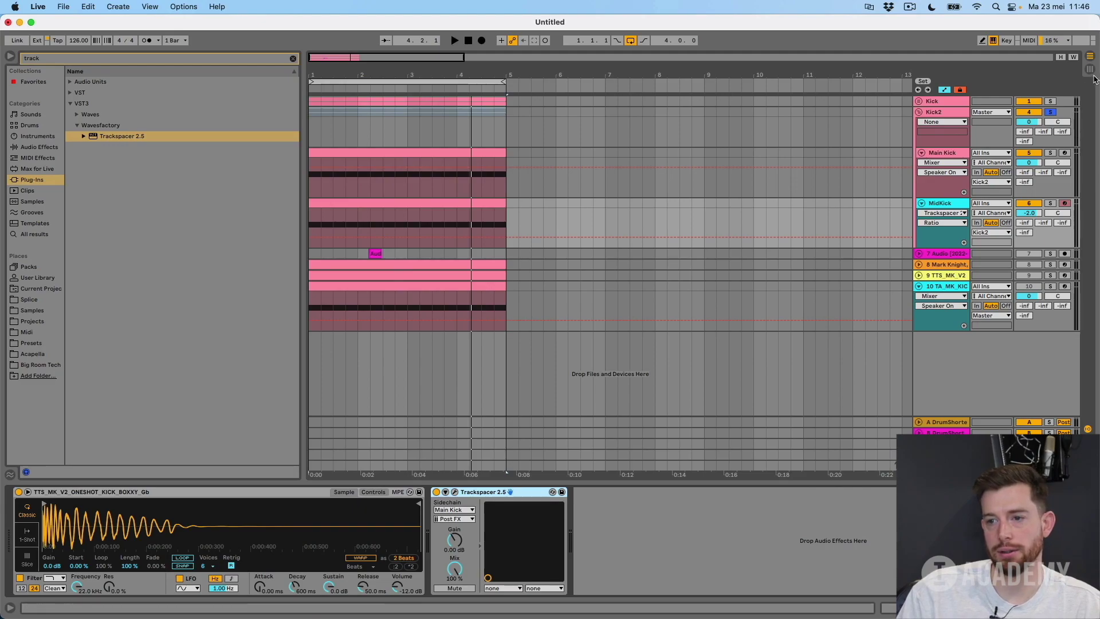
Step: Solo the original Kick group and play it briefly for comparison, then stop
click(1052, 102)
key(space)
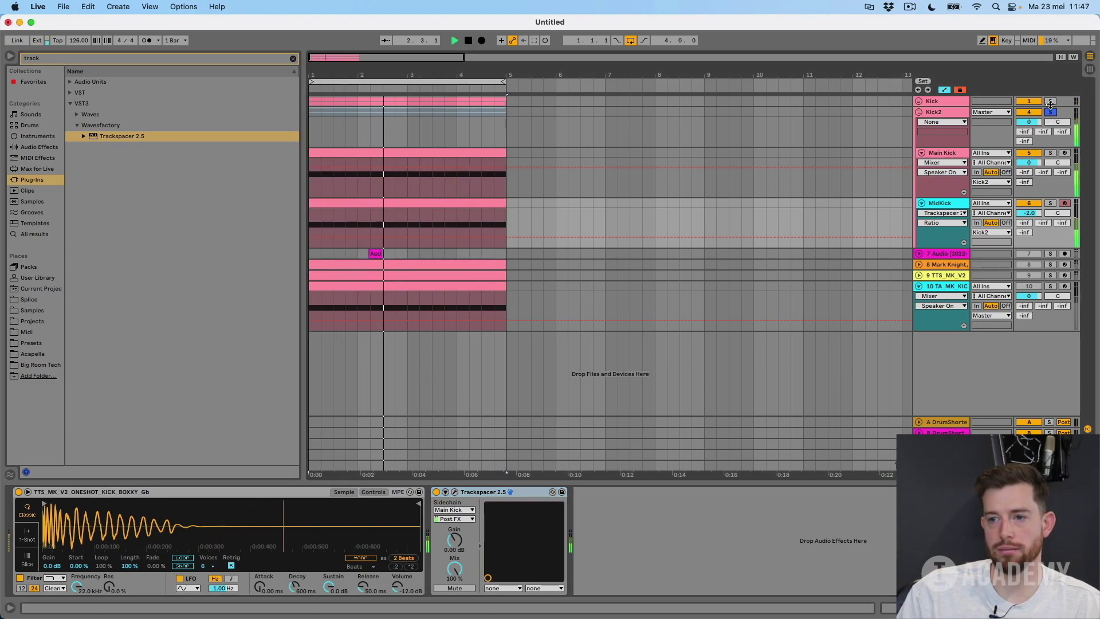
key(space)
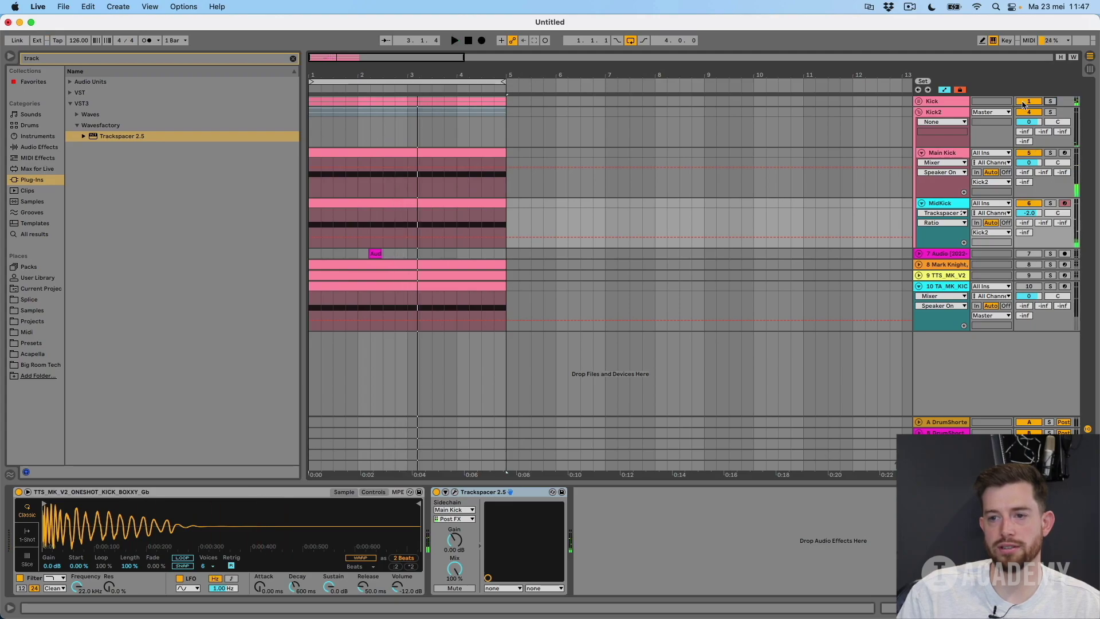